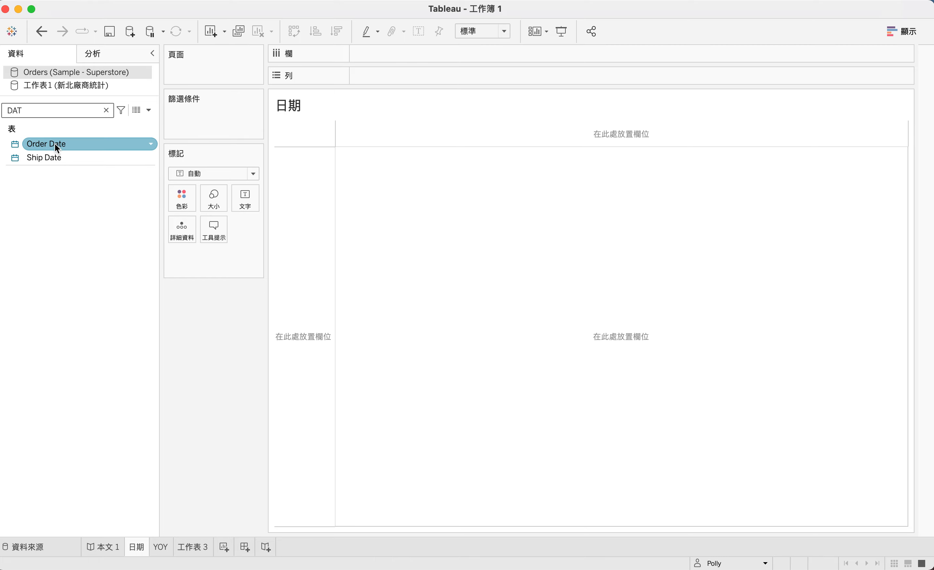
Check the data type options of the Order Date field and clear the field search
click(43, 159)
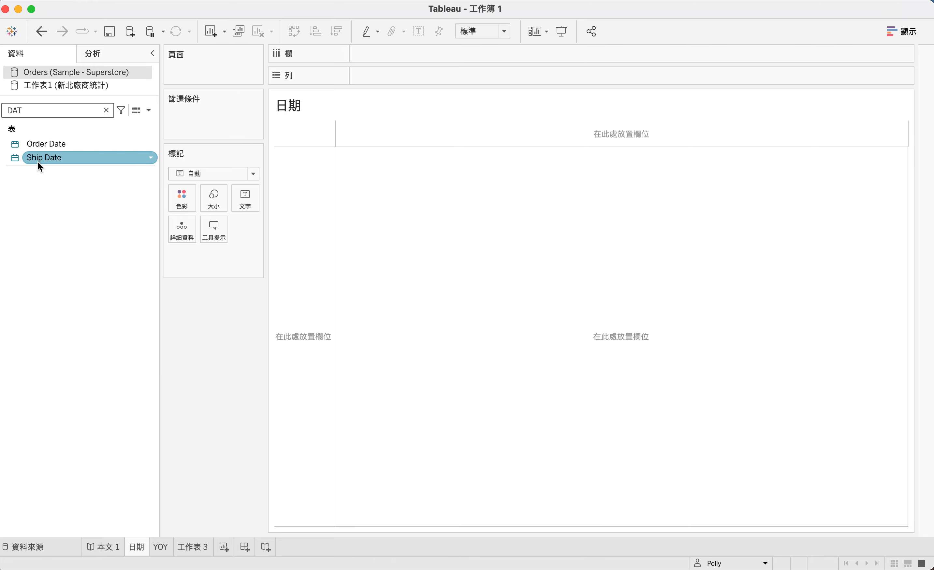
click(109, 120)
click(15, 145)
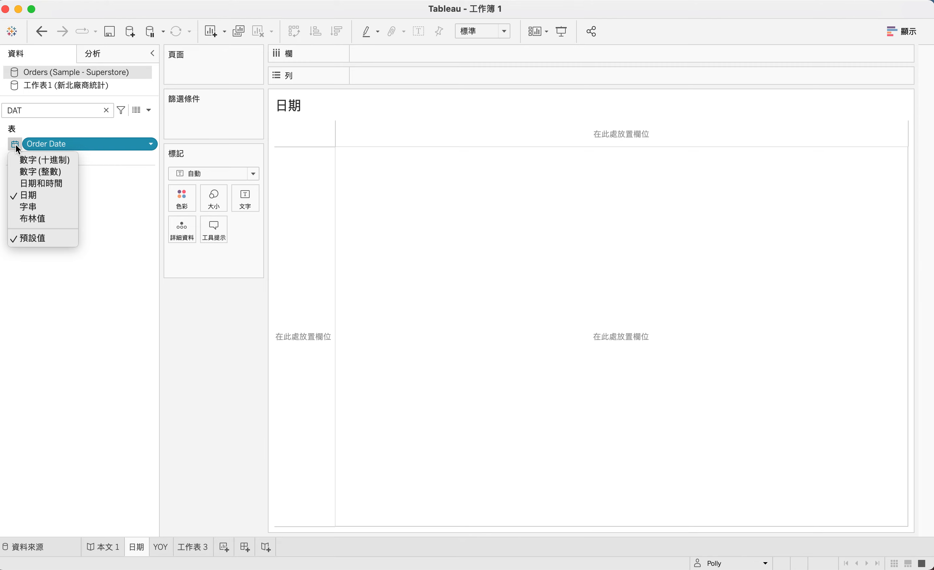
click(108, 111)
click(108, 110)
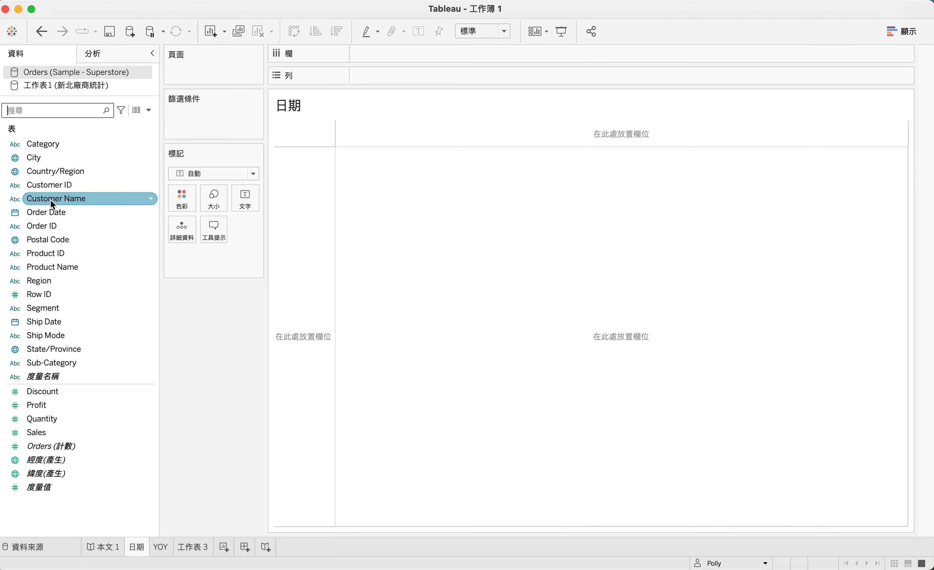
Add Order Date to the columns and examine the Order Date values in the underlying Orders data
double_click(49, 211)
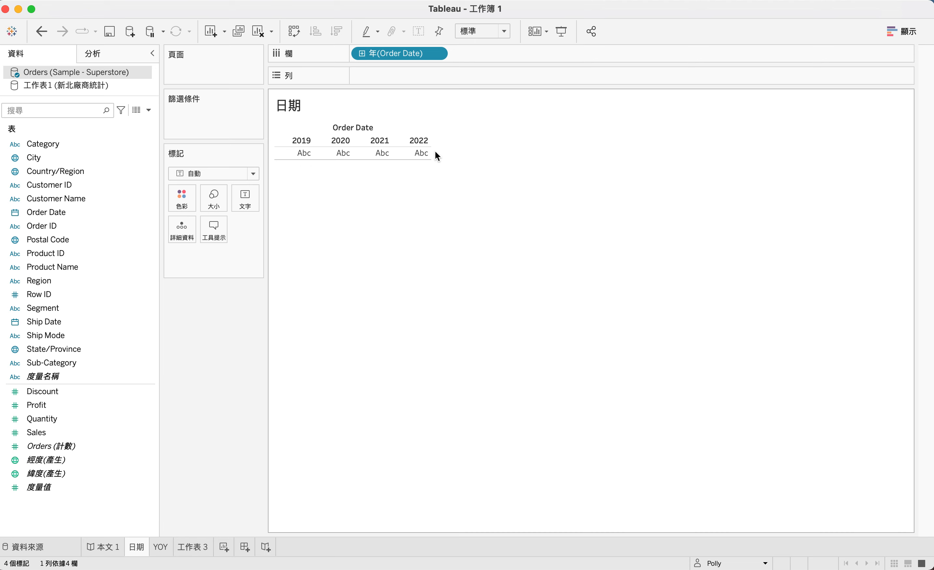
click(136, 112)
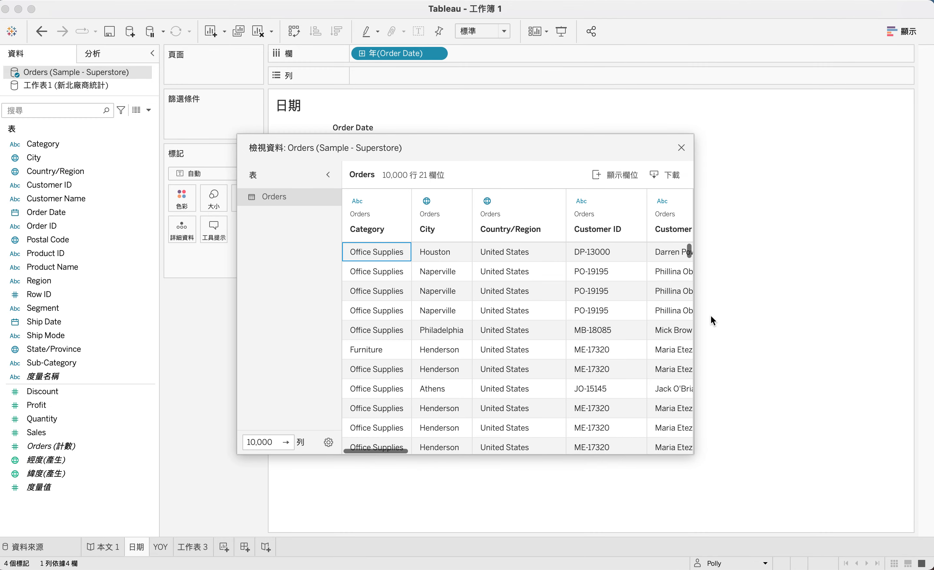
drag(693, 311, 867, 312)
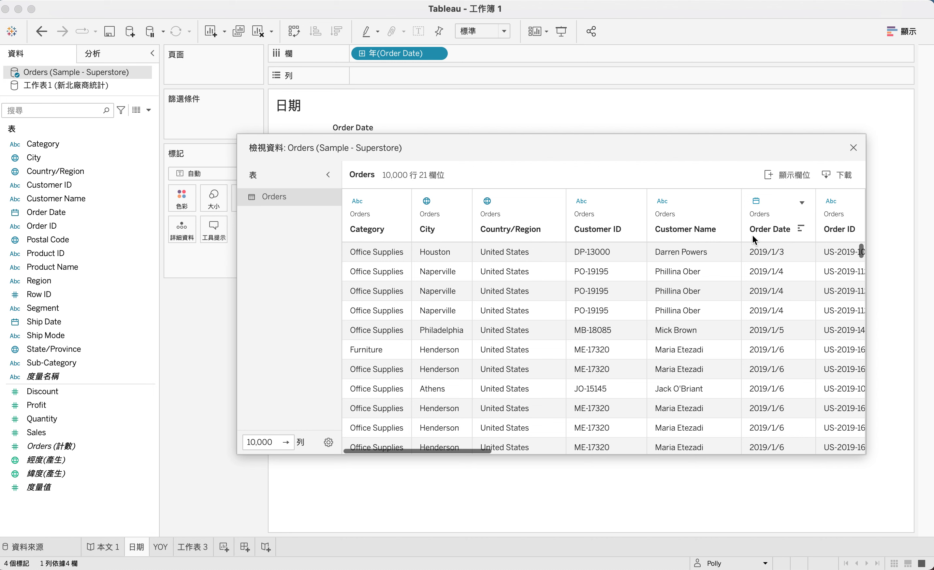
drag(704, 151, 545, 211)
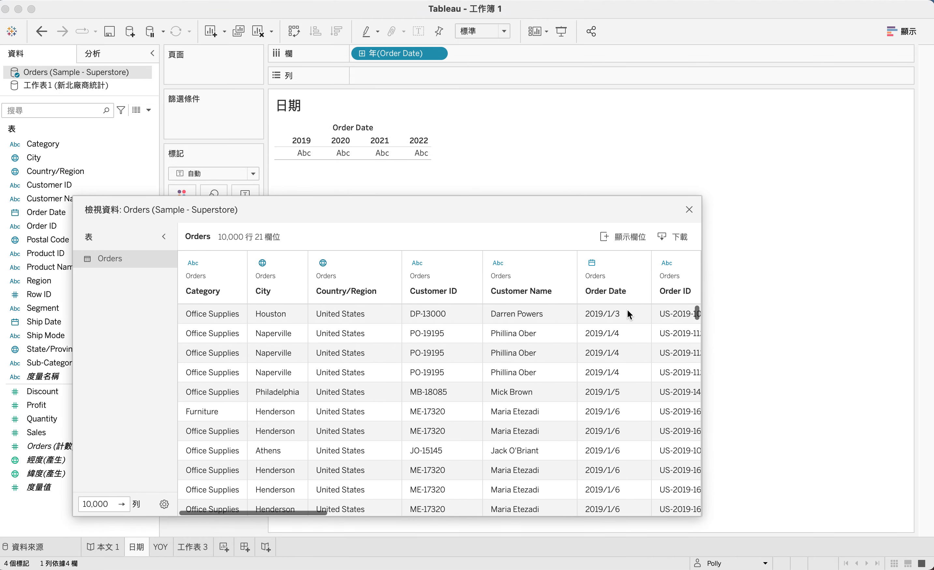
click(691, 210)
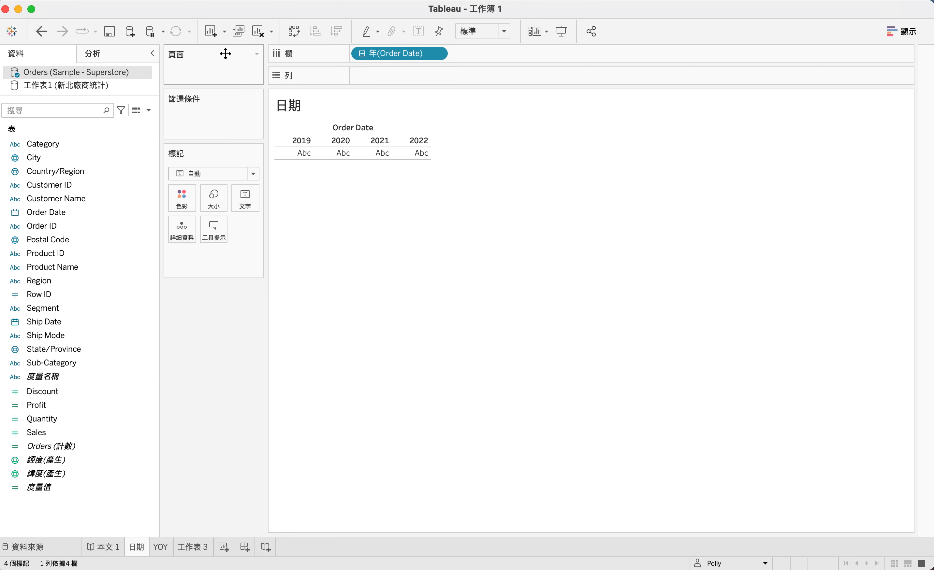
Clear the sheet, put Order Date back on the columns and expand it through quarter and month to day
click(258, 32)
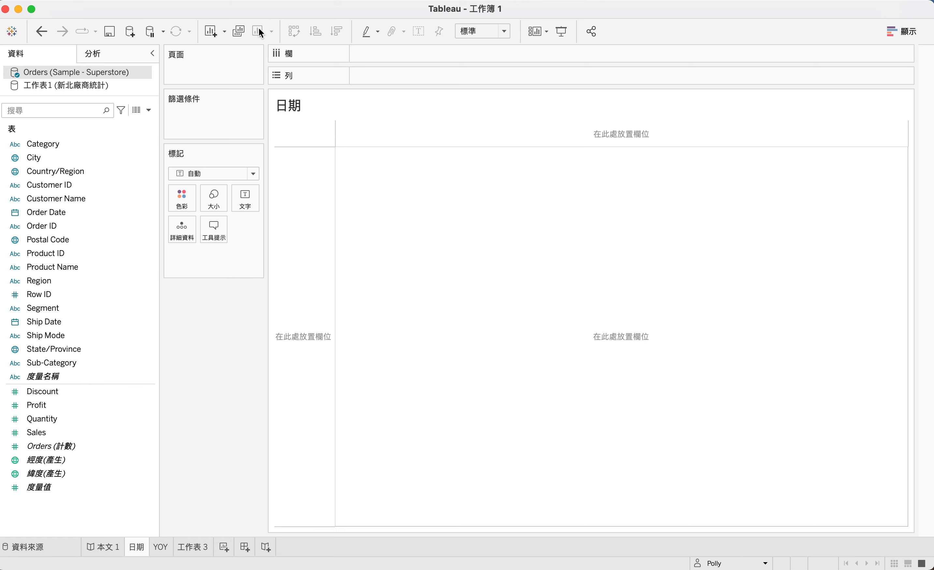
double_click(39, 214)
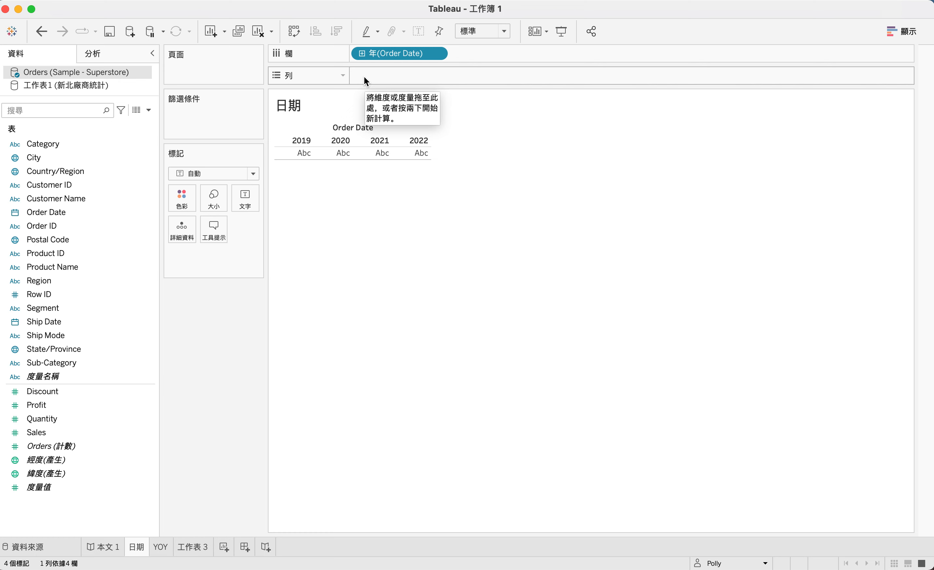
click(363, 54)
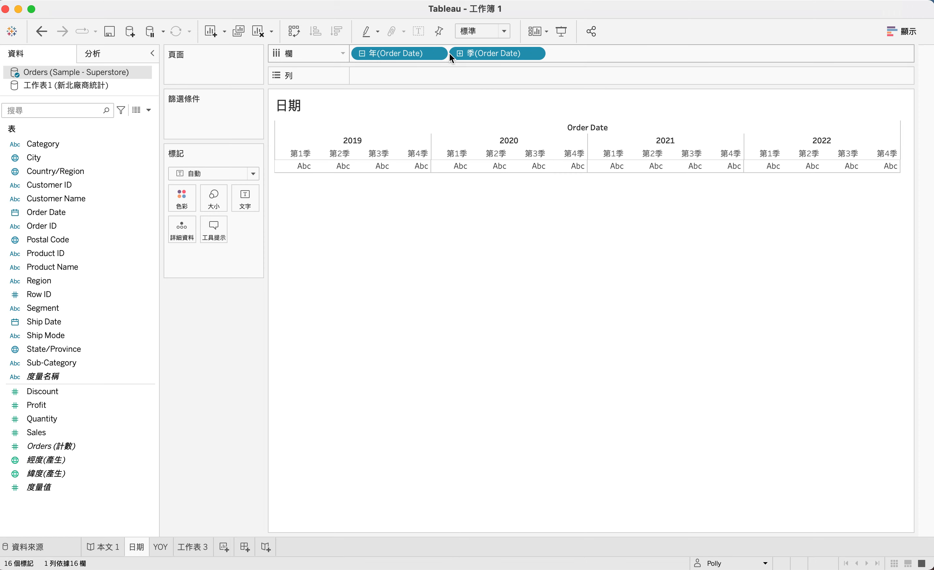
click(461, 54)
click(558, 54)
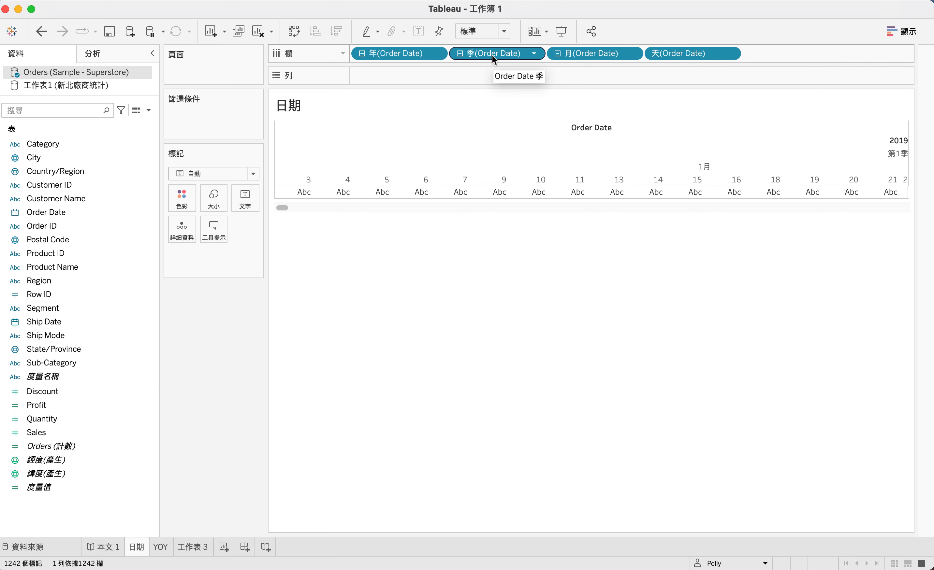
Clear the sheet and plot total Sales by Order Date year as a line chart
click(258, 31)
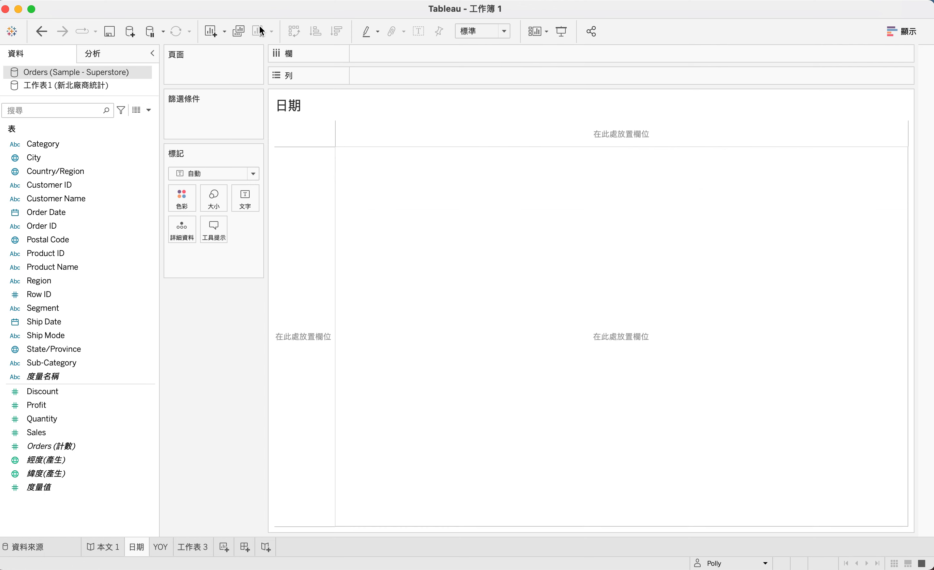
double_click(49, 434)
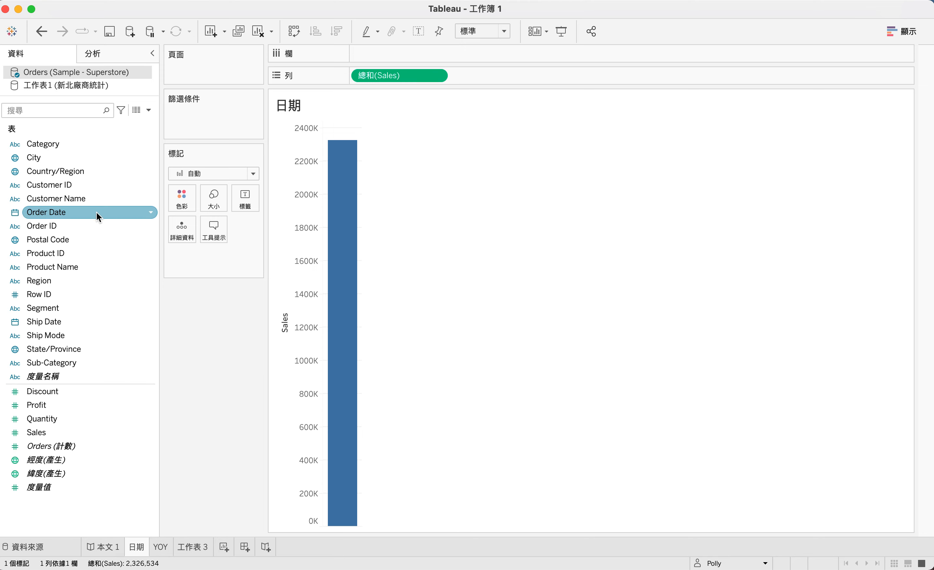
double_click(57, 211)
mouse_move(343, 281)
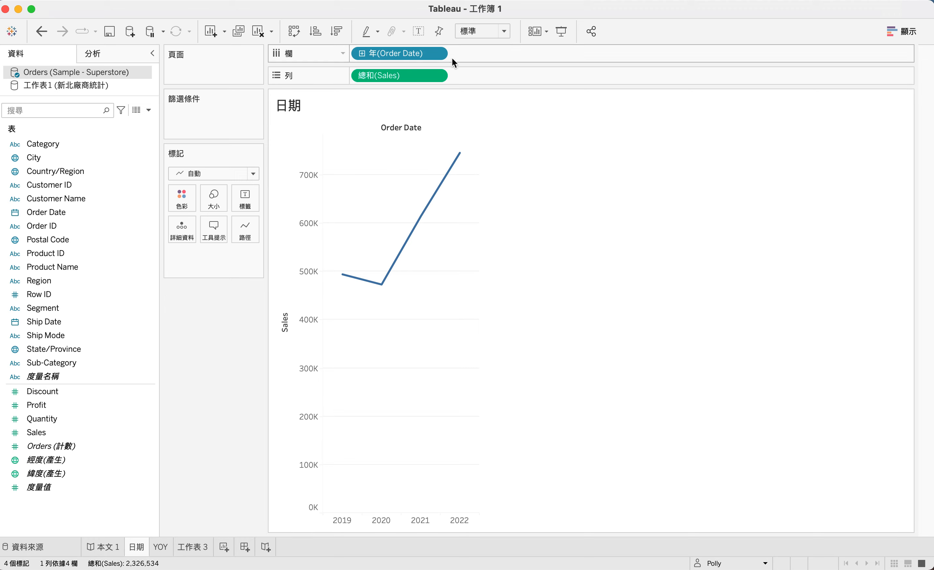
Expand Order Date through quarter and month to day and look along the daily Sales line
click(362, 53)
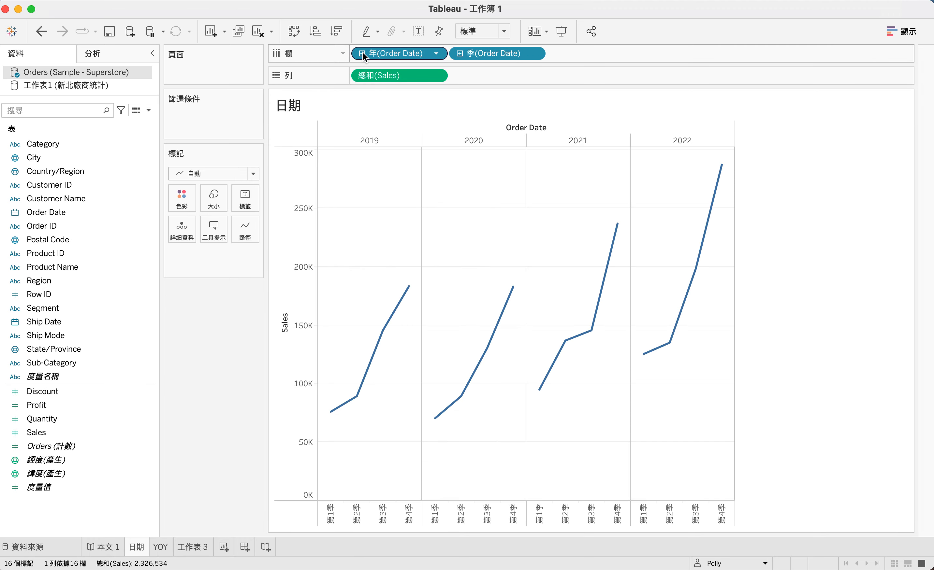
click(459, 53)
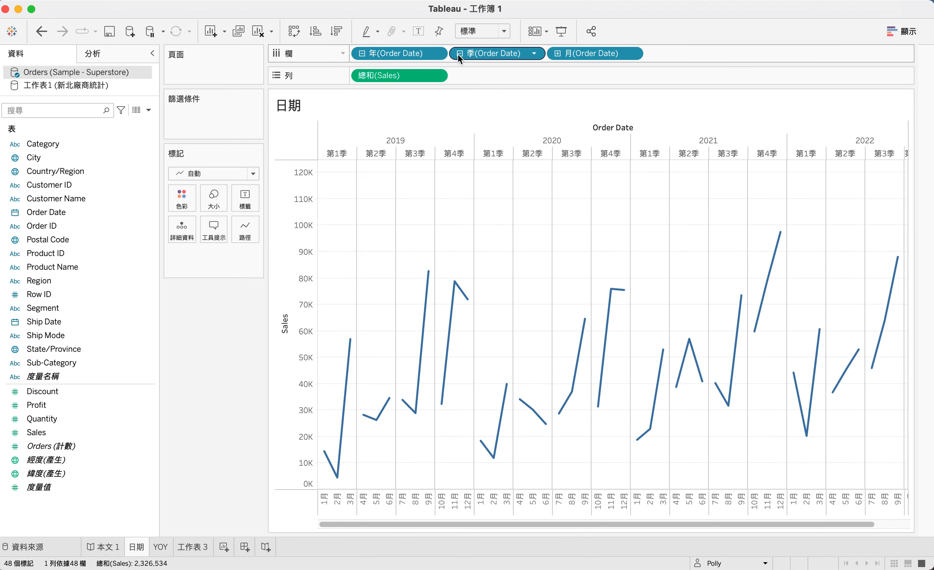
click(557, 54)
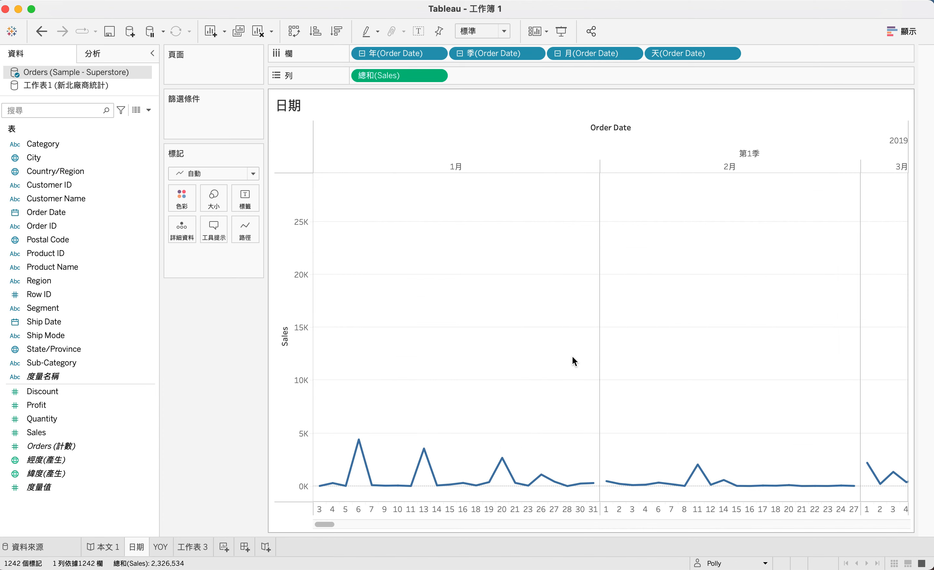
scroll(572, 357, right, 10)
scroll(572, 361, right, 12)
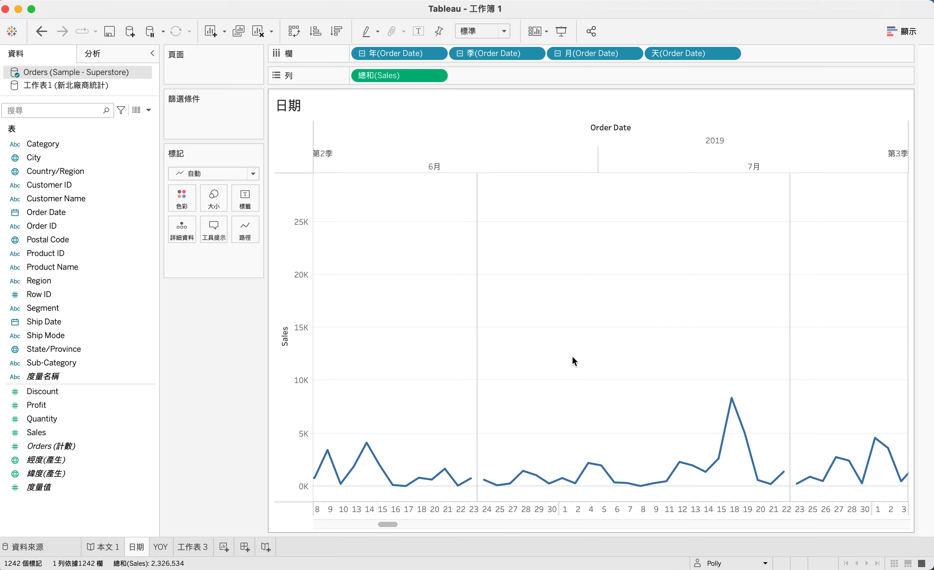
scroll(572, 357, right, 12)
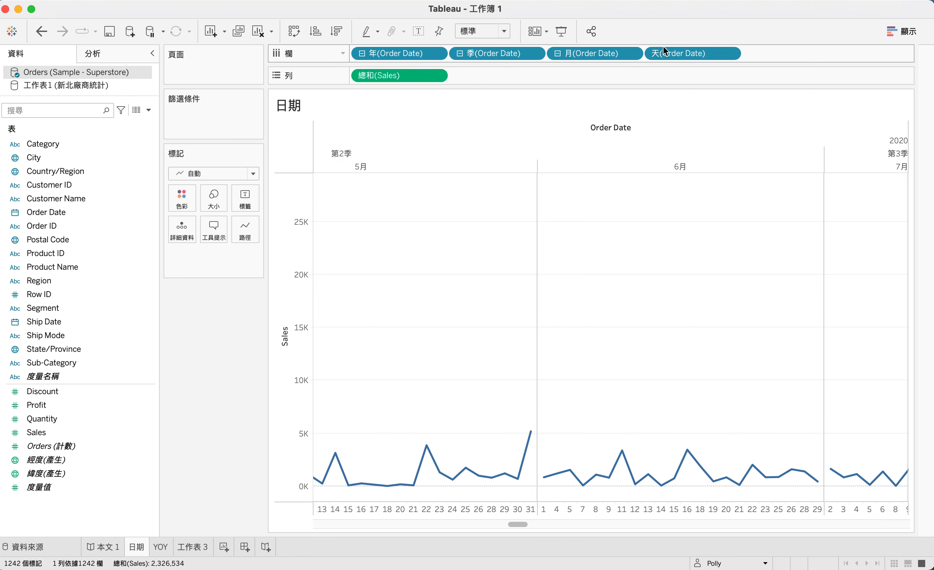
Collapse the Order Date hierarchy to year and expand it to quarter level
click(362, 54)
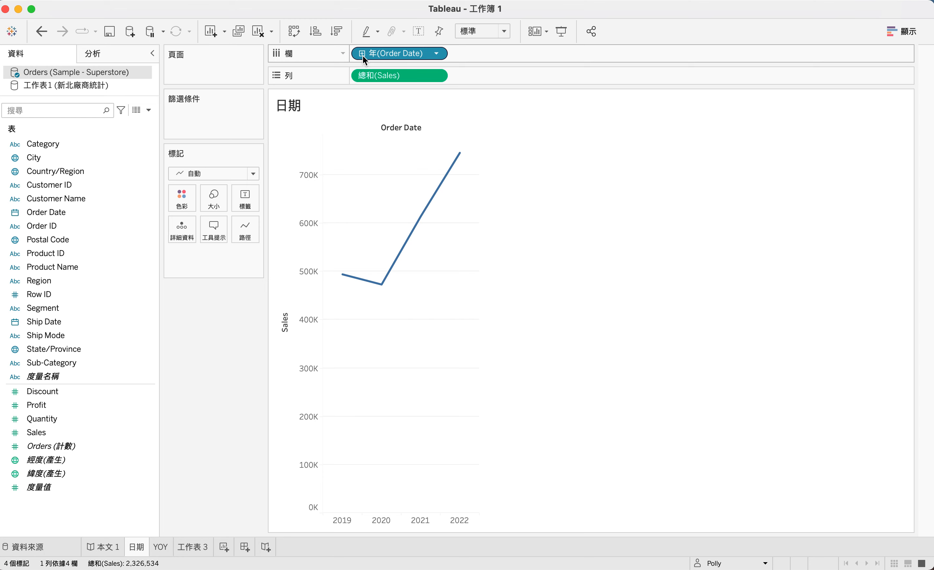
click(363, 54)
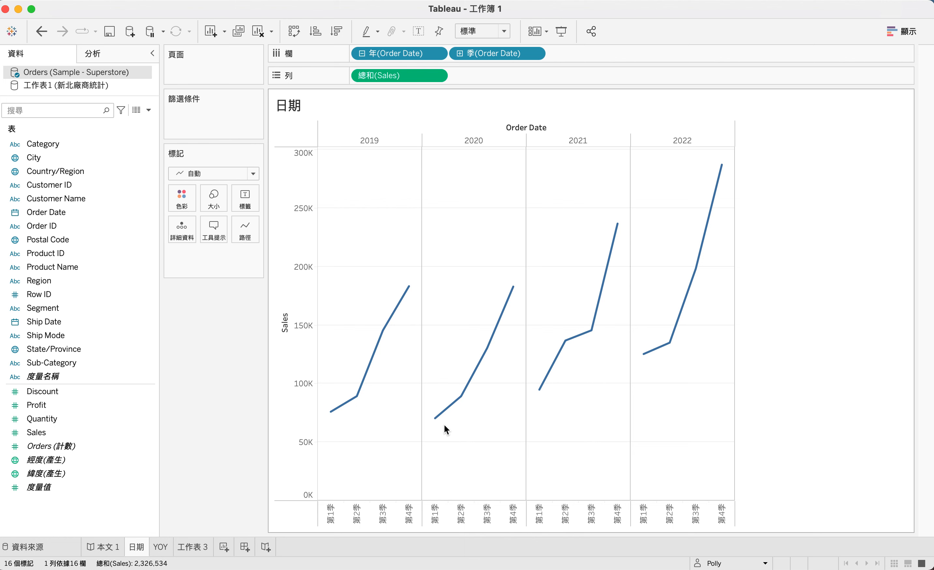
mouse_move(410, 287)
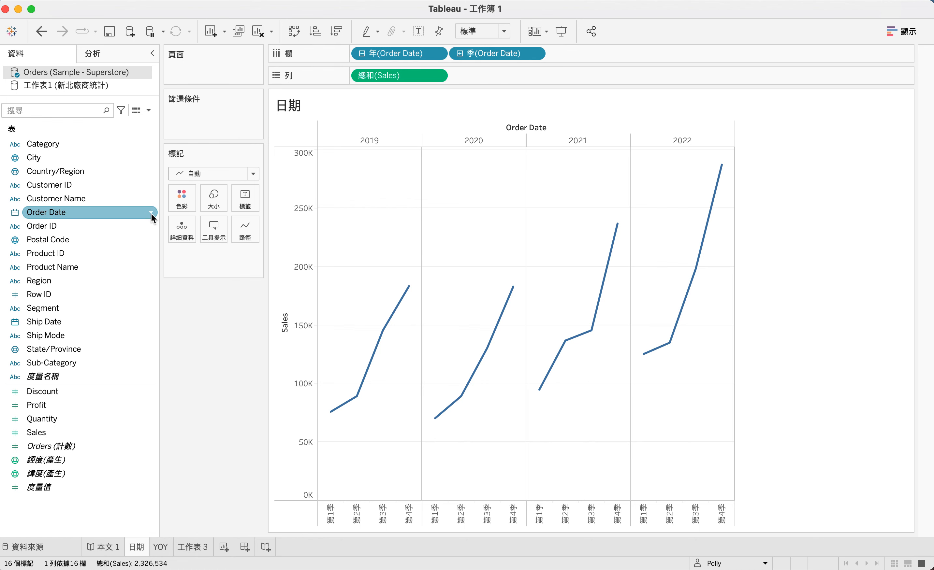
Convert the Order Date field to continuous and replace the discrete date on the columns with it at quarter level
click(151, 214)
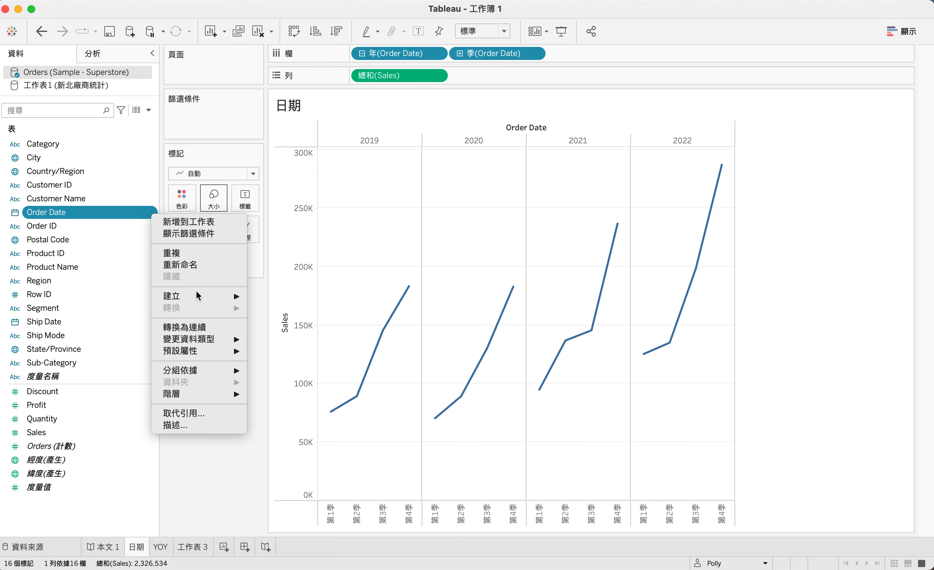
click(193, 326)
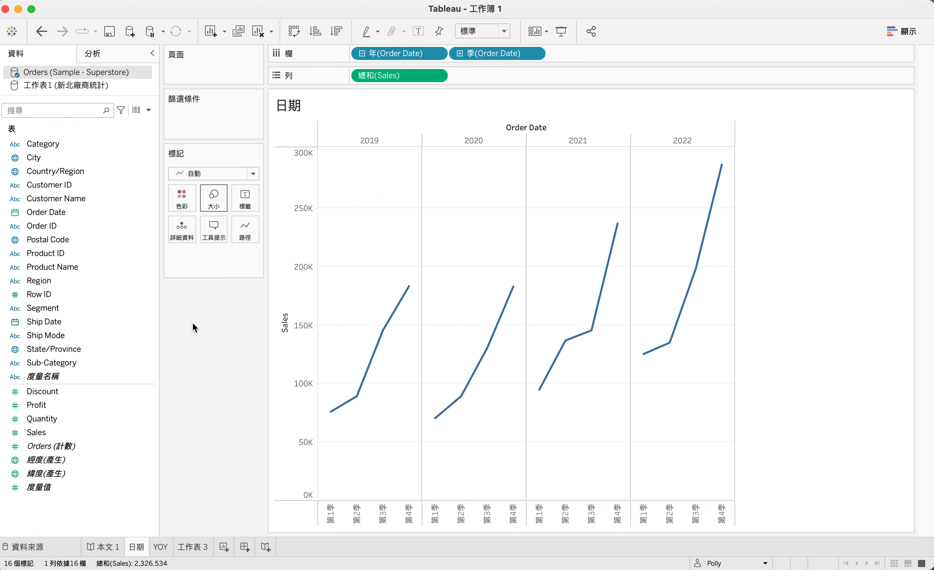
click(362, 53)
drag(384, 54, 193, 347)
double_click(50, 213)
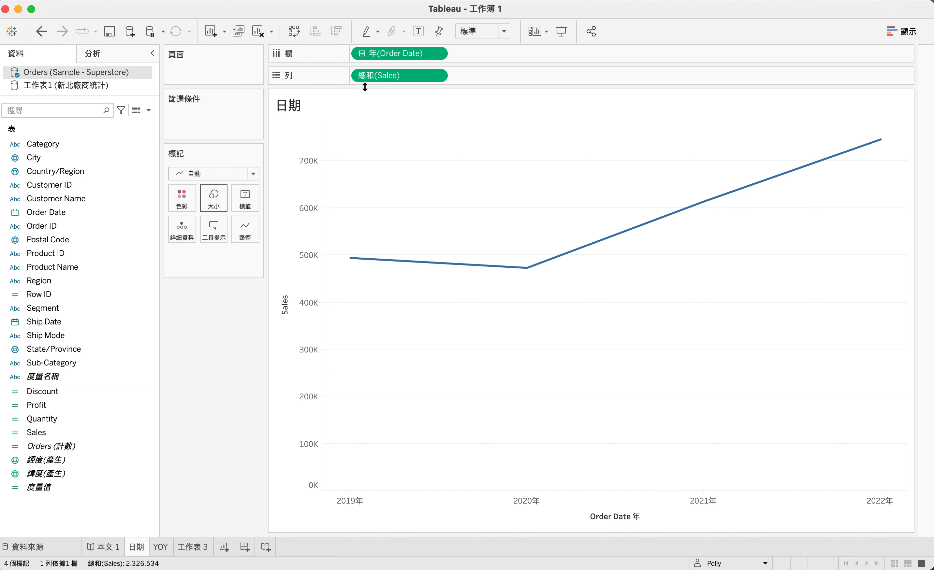
click(361, 53)
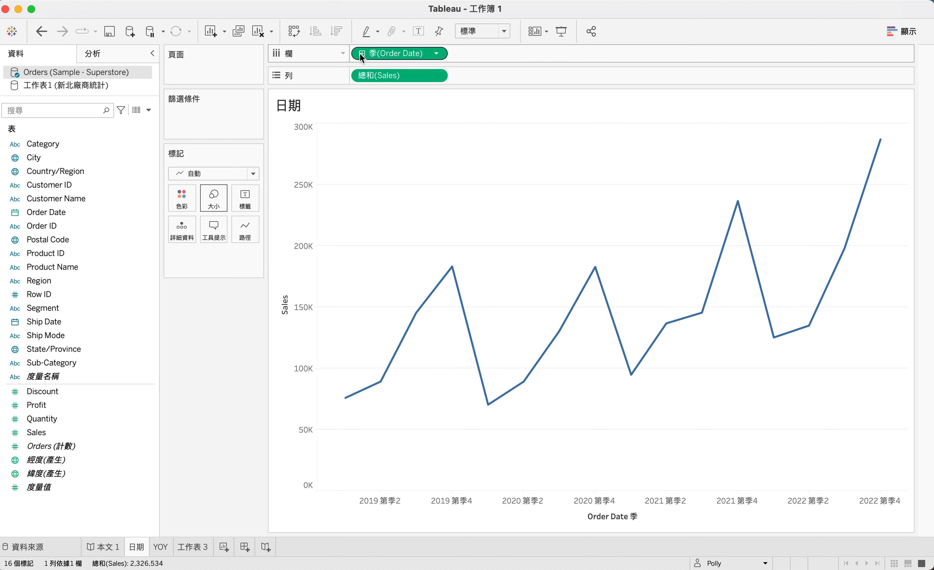
Add a new worksheet directly after 日期 and convert the Order Date field to discrete
click(224, 547)
drag(231, 546, 161, 552)
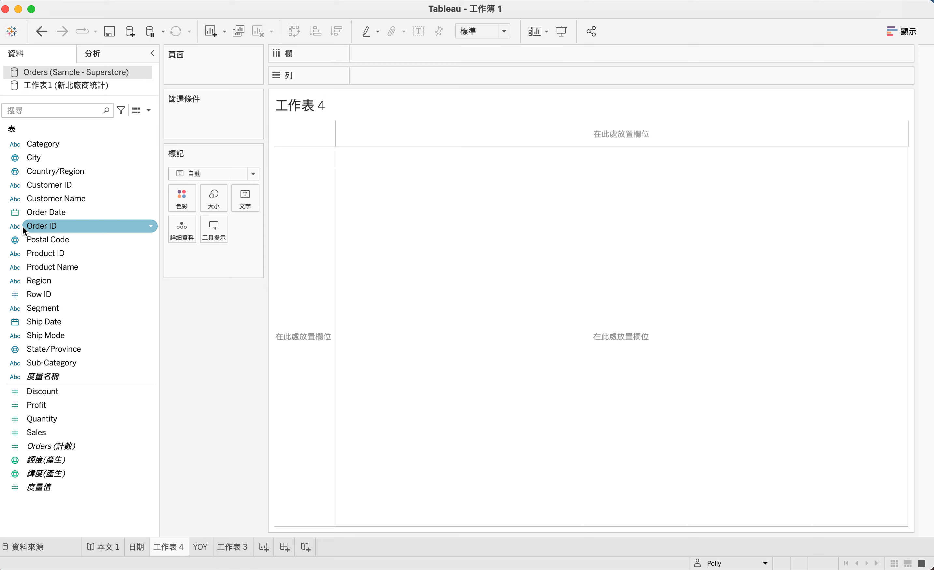
click(17, 212)
click(151, 213)
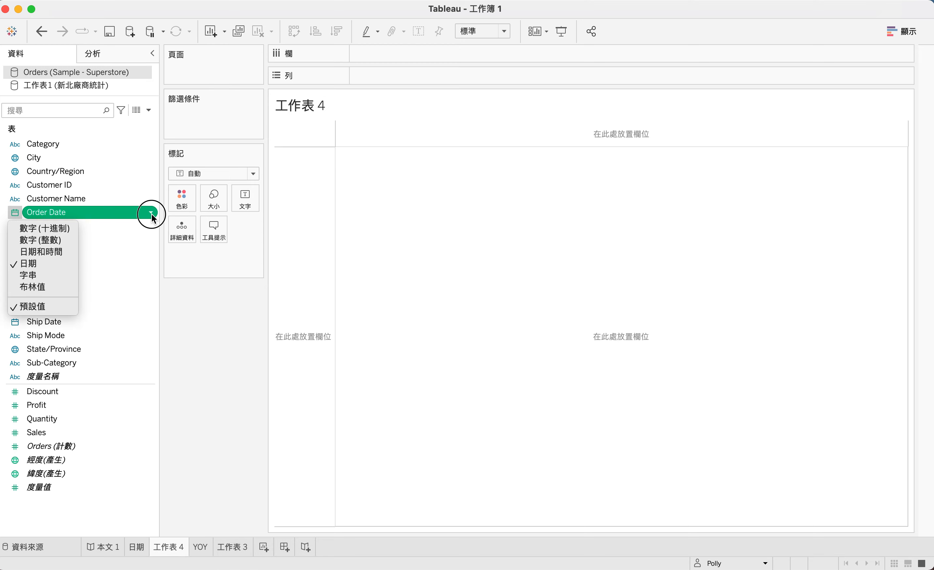
click(152, 213)
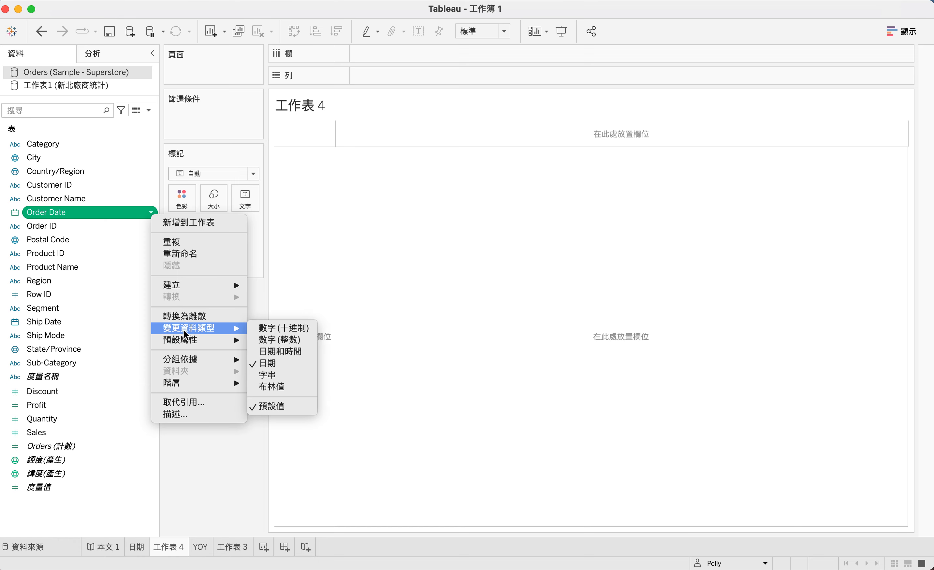
click(185, 316)
Plot total Sales by Order Date on the new worksheet, broken down by year and quarter
double_click(43, 432)
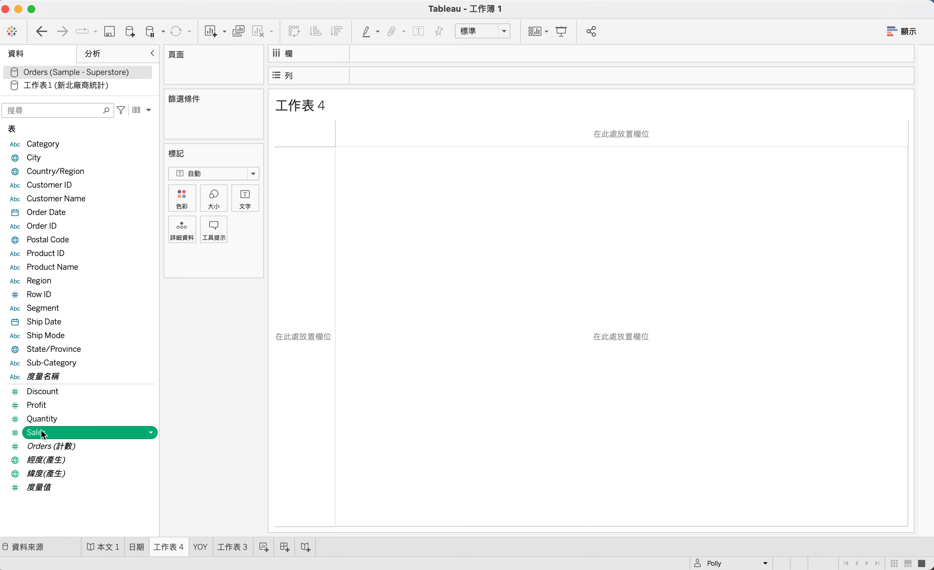
double_click(60, 212)
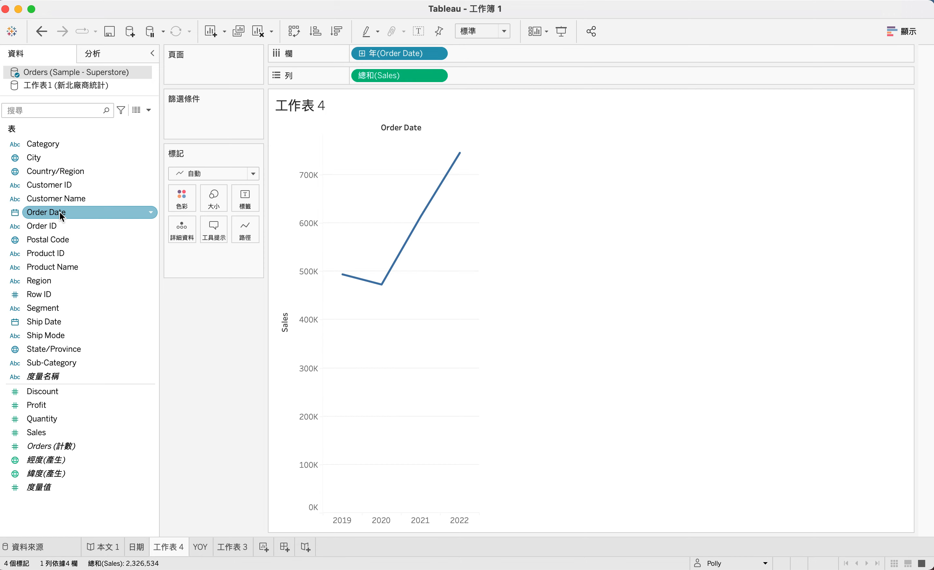
click(362, 54)
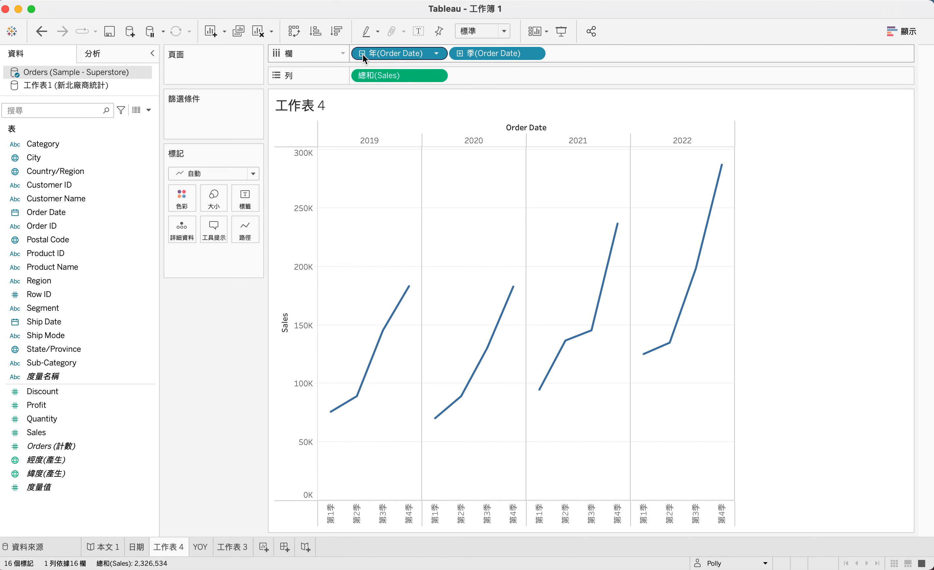
Rename the worksheet 工作表 4 as 離散日期
double_click(172, 548)
text(do)
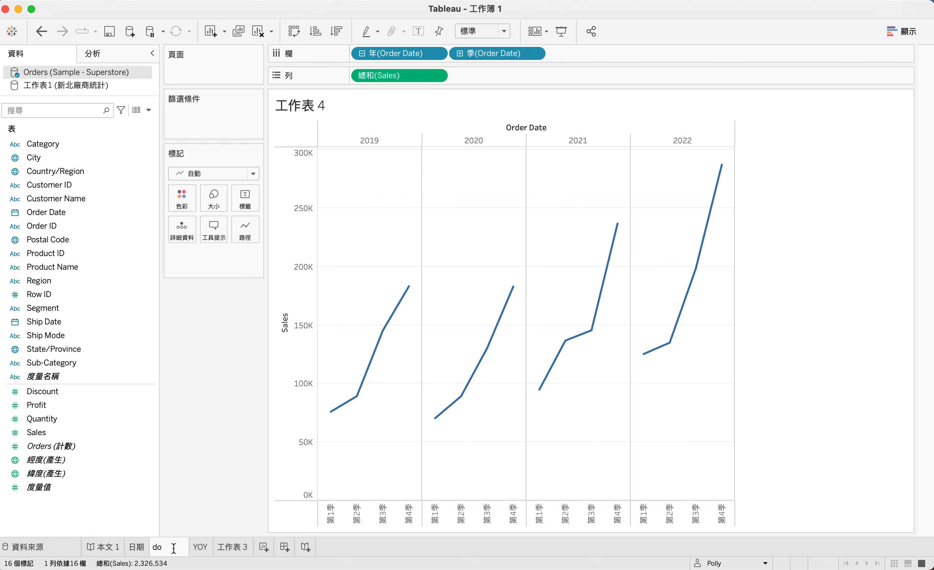
key(BackSpace)
key(BackSpace)
text(日期)
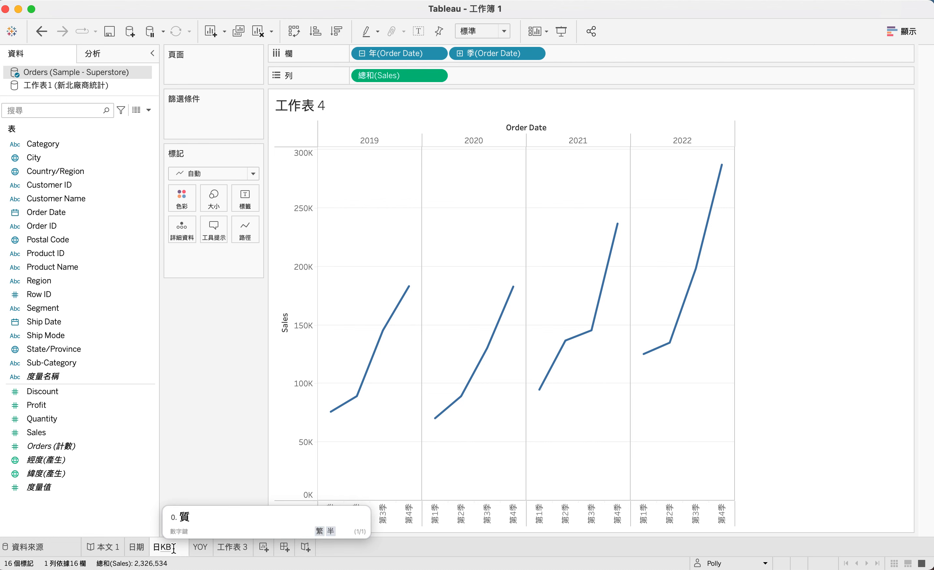
key(Left)
key(Left)
text(離RUY)
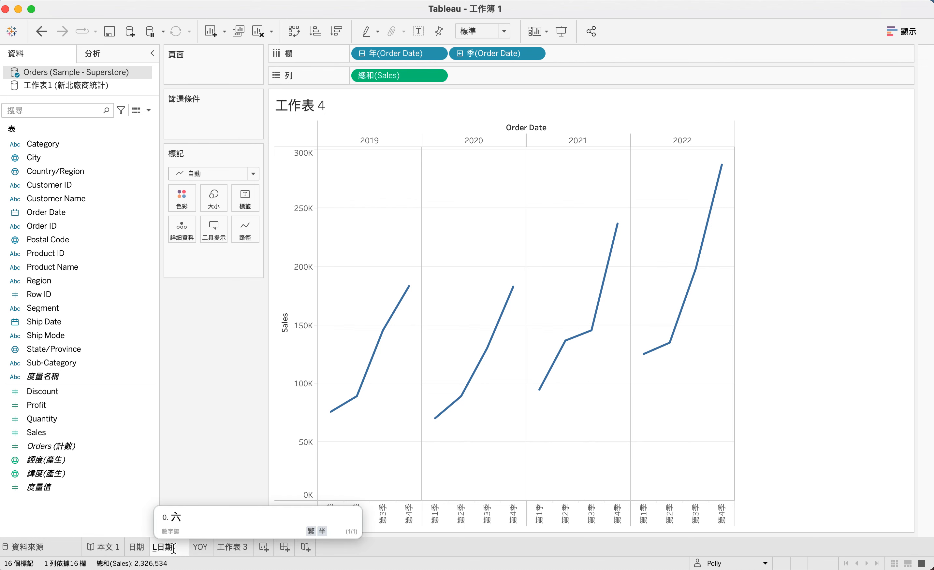
key(space)
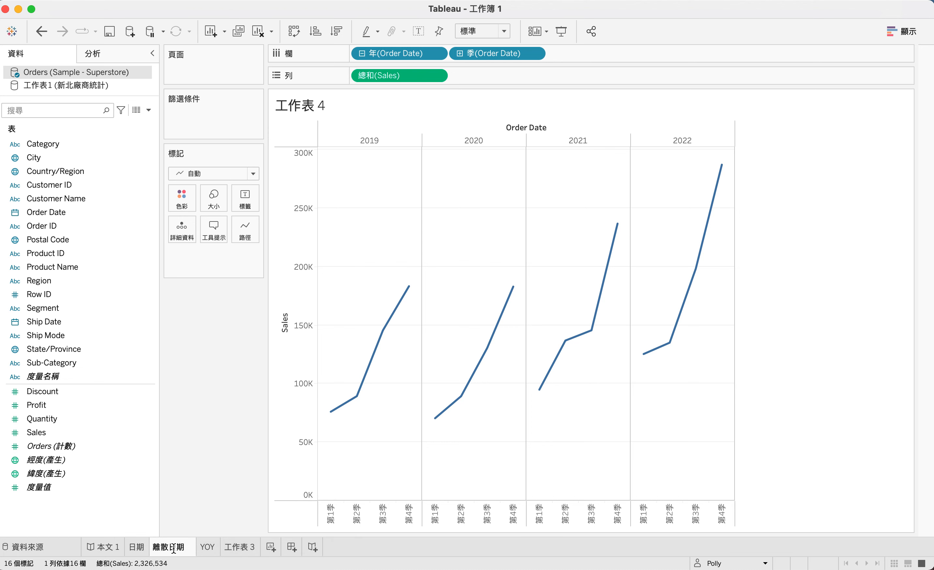
Rename the 日期 worksheet as 連續日期
click(139, 547)
text(連續)
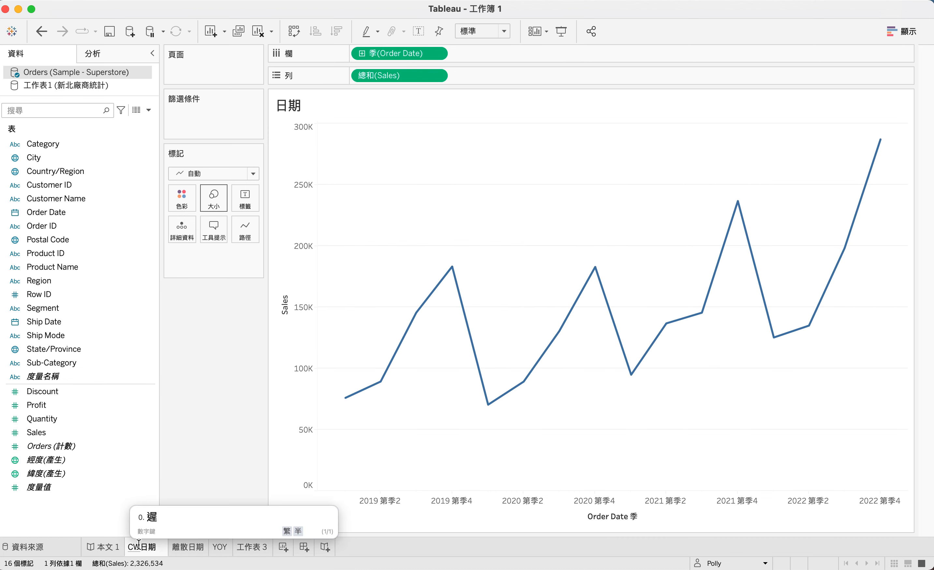
key(Return)
Create a dashboard with the 連續日期 and 離散日期 worksheets side by side and compare their line charts
click(301, 548)
drag(46, 201, 555, 271)
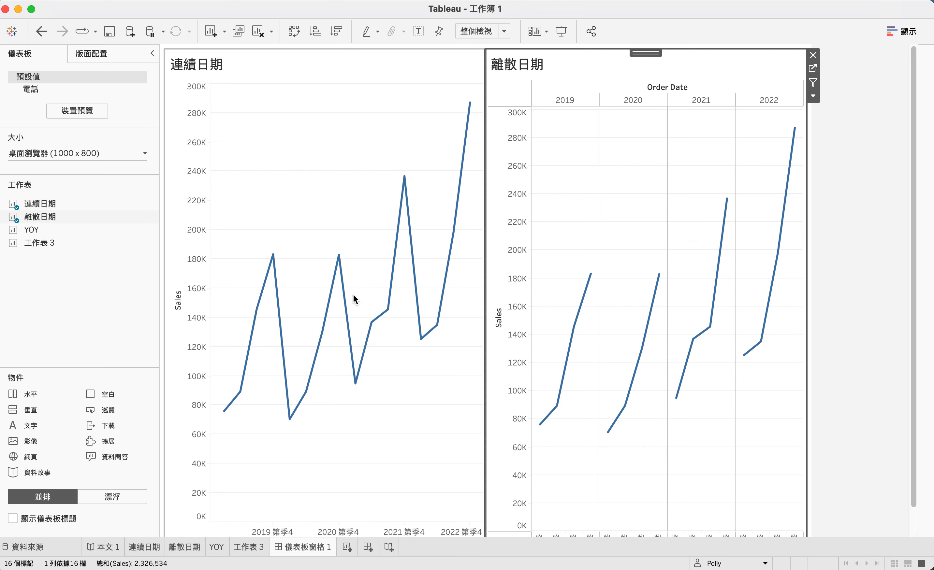
scroll(296, 386, down, 2)
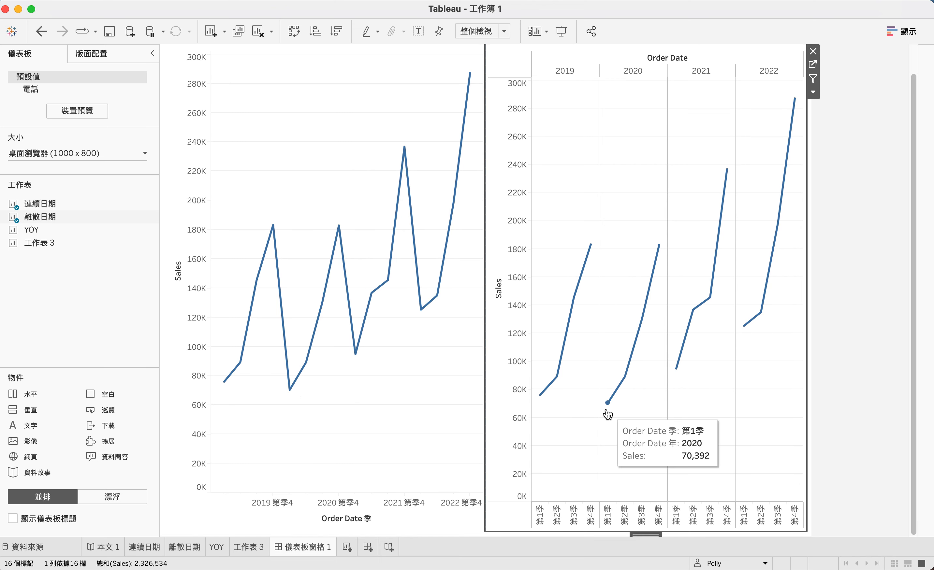
scroll(696, 385, up, 2)
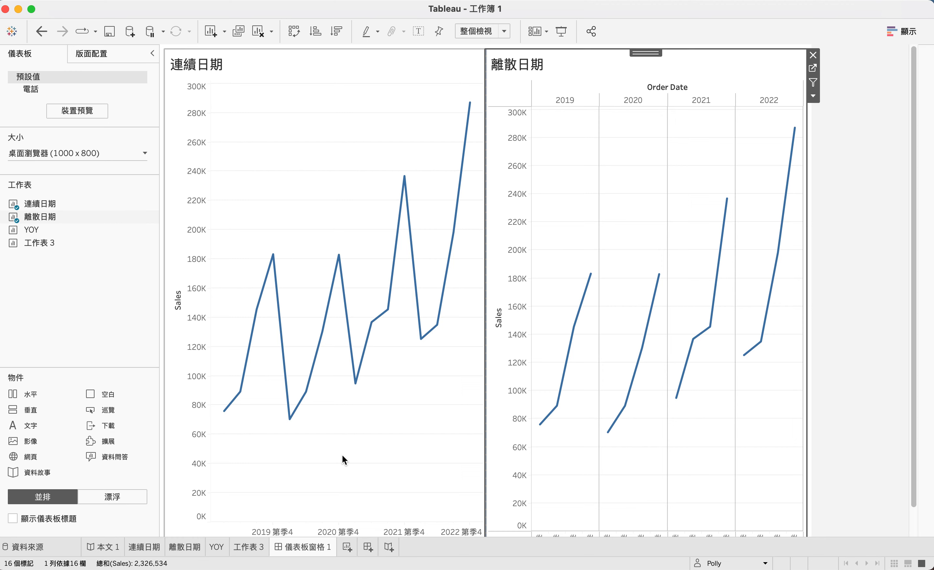
On the 連續日期 worksheet, look up the option for converting the Order Date field between discrete and continuous
click(137, 550)
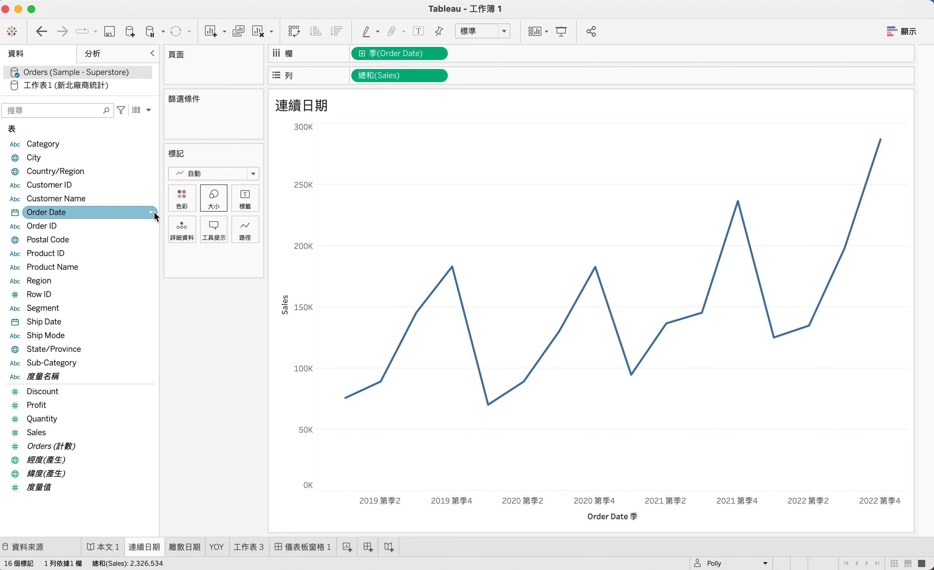
click(152, 212)
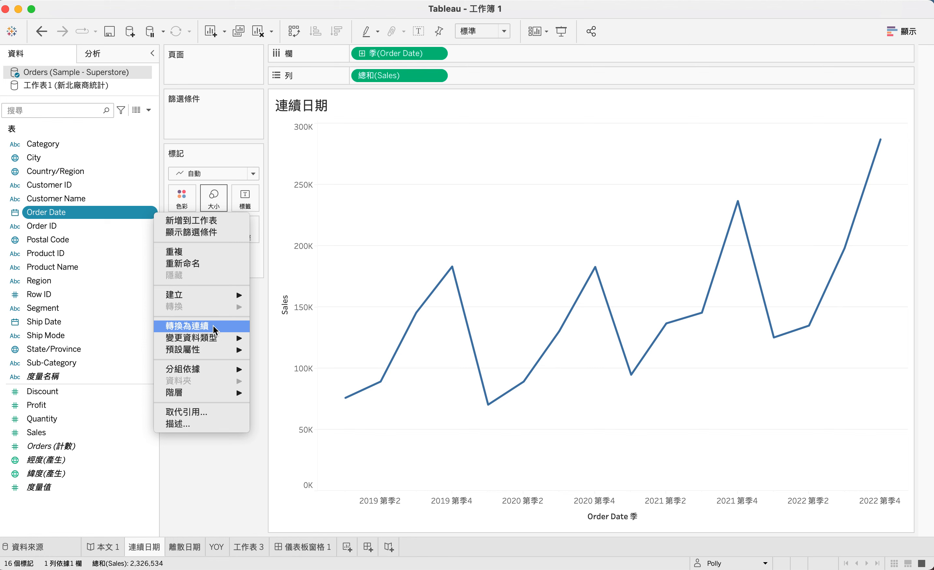
click(208, 481)
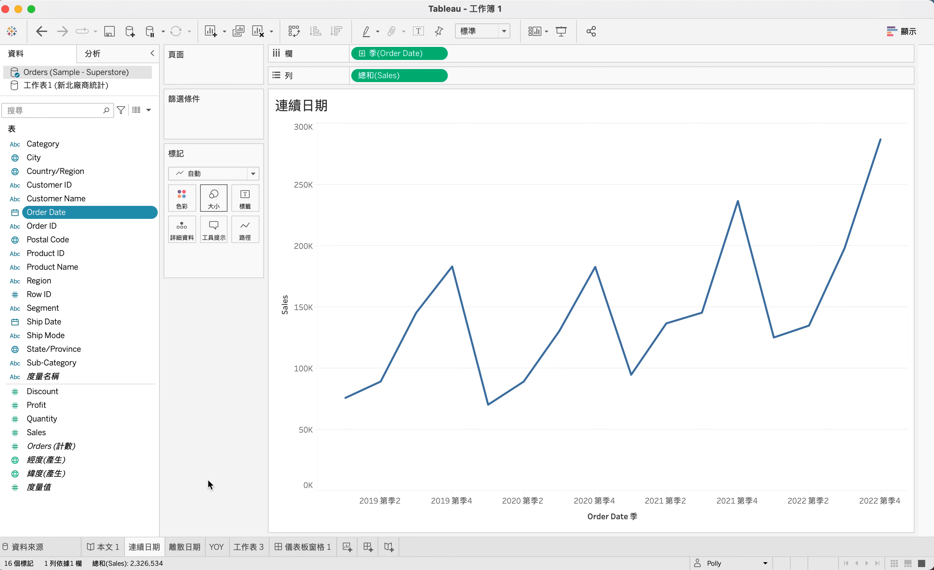
View the Superstore Orders data across to the Order Date column and check the data type of the Order Date field
click(136, 112)
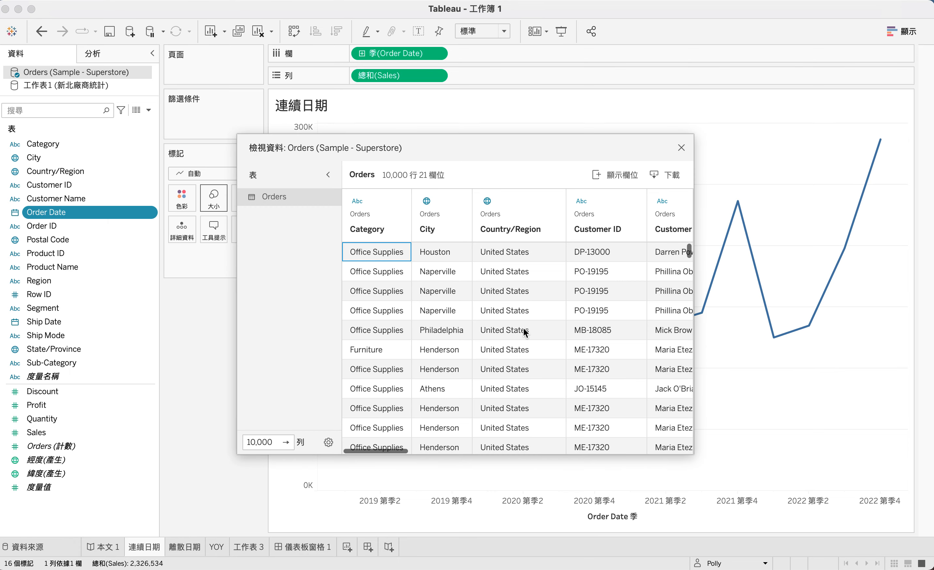
scroll(526, 332, right, 5)
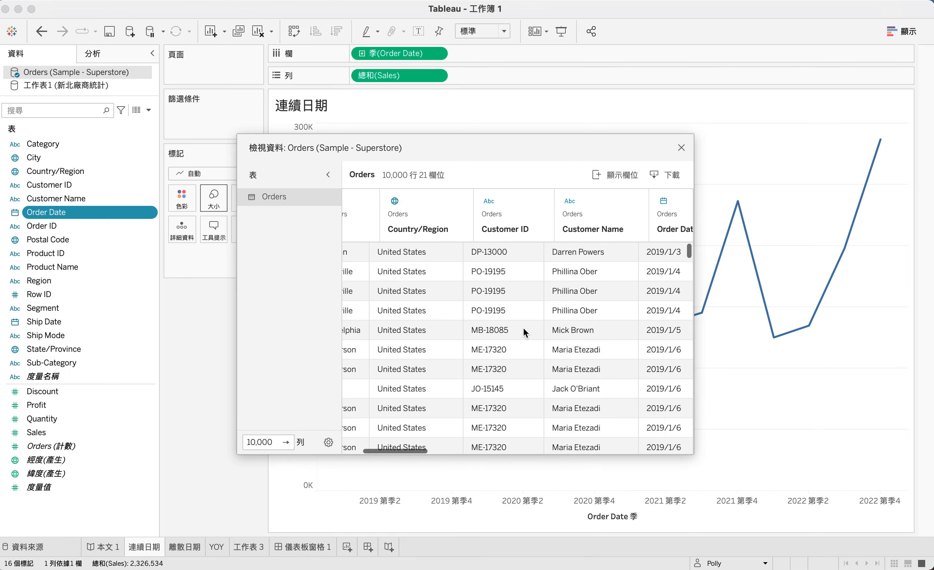
click(681, 148)
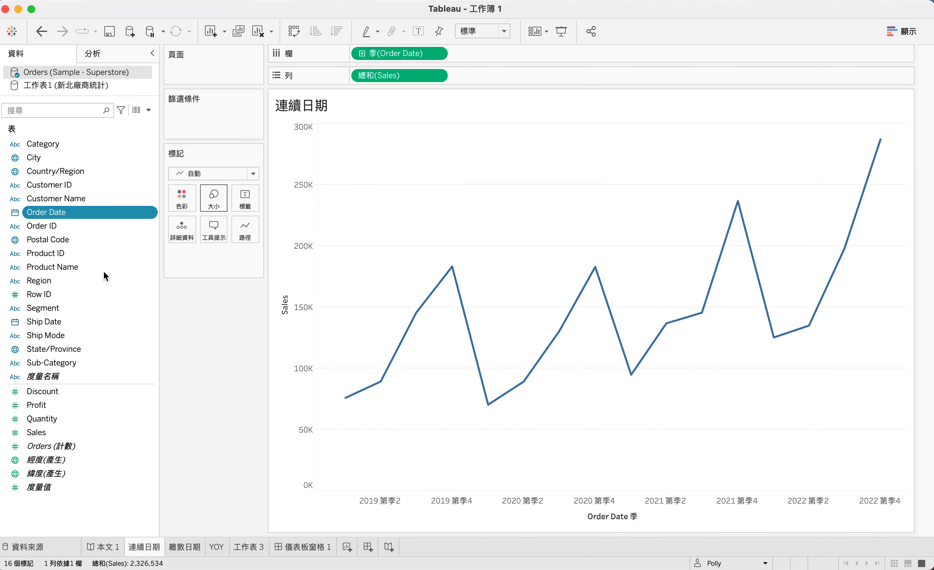
click(14, 214)
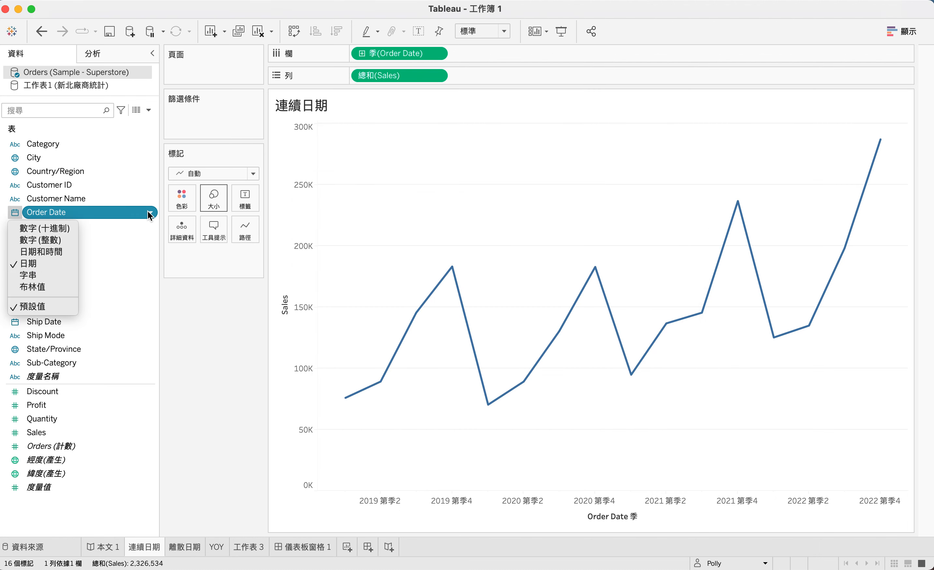
click(191, 447)
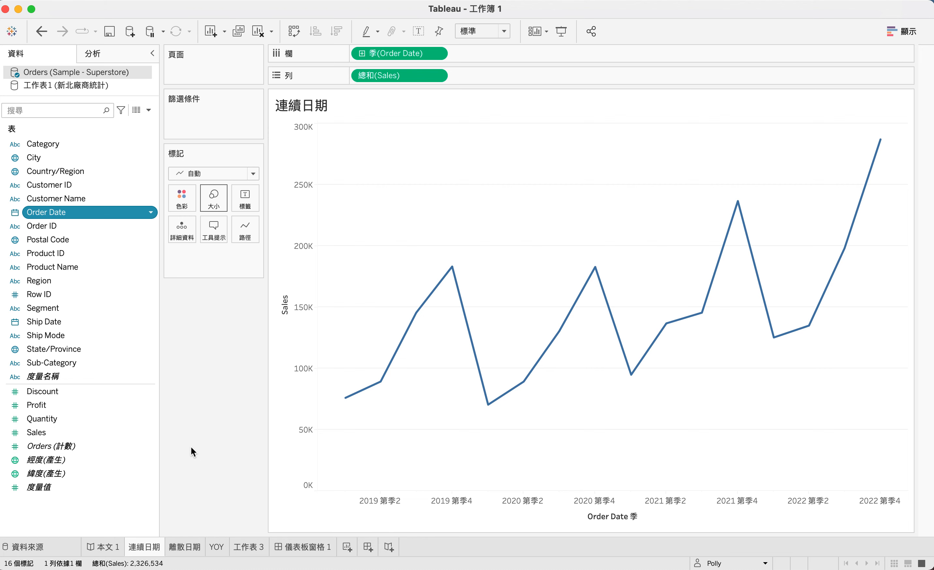
On 工作表 3, switch to the 工作表1 (新北廠商統計) data source and examine its underlying year columns
click(254, 547)
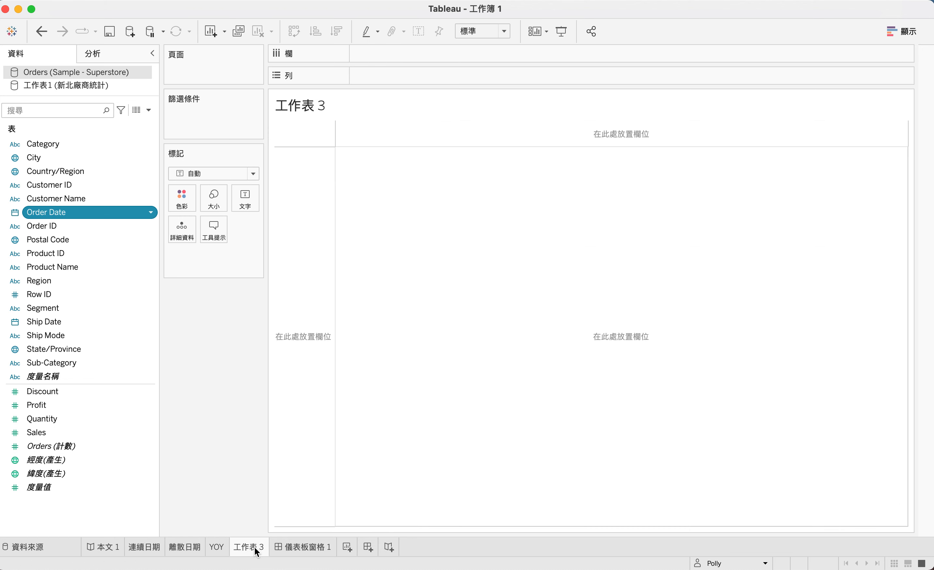
click(87, 86)
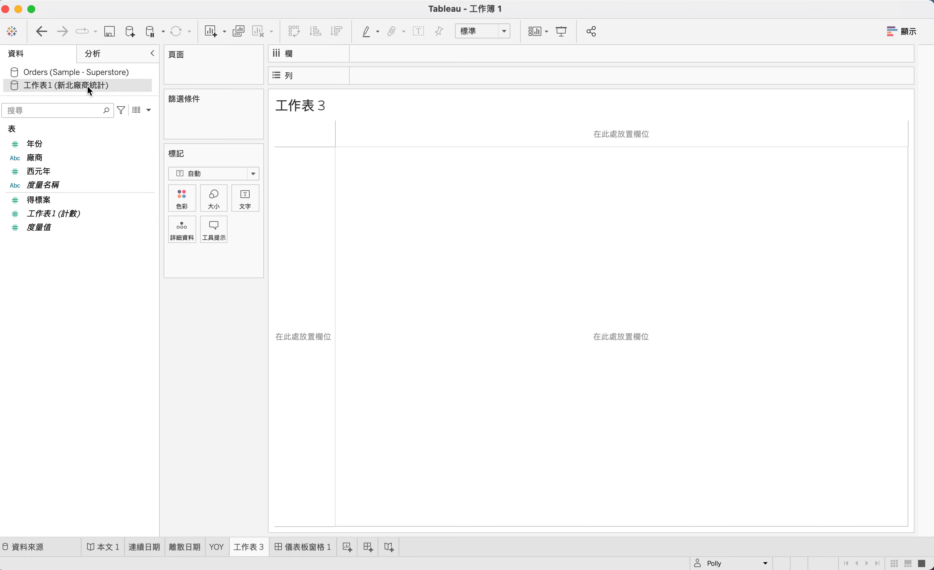
click(141, 111)
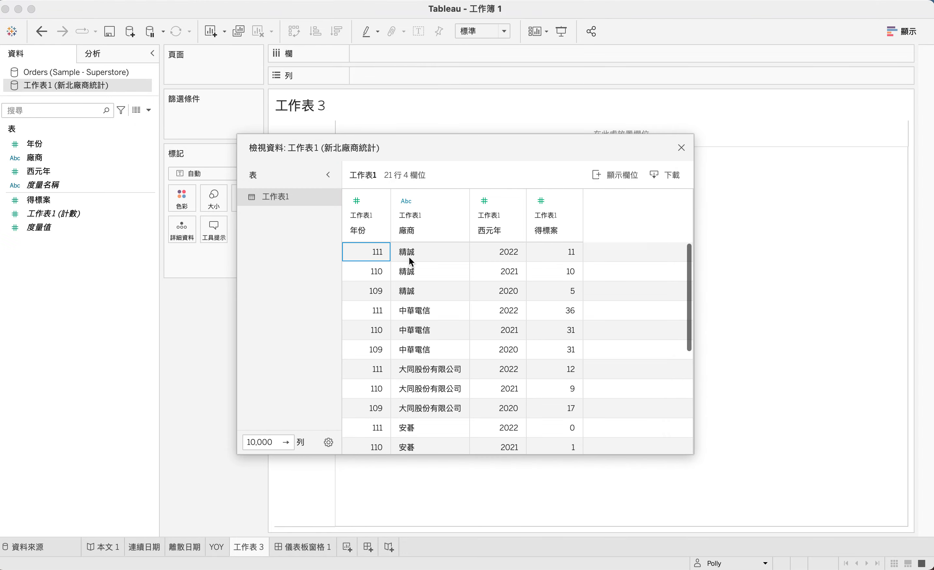
mouse_move(373, 234)
click(682, 149)
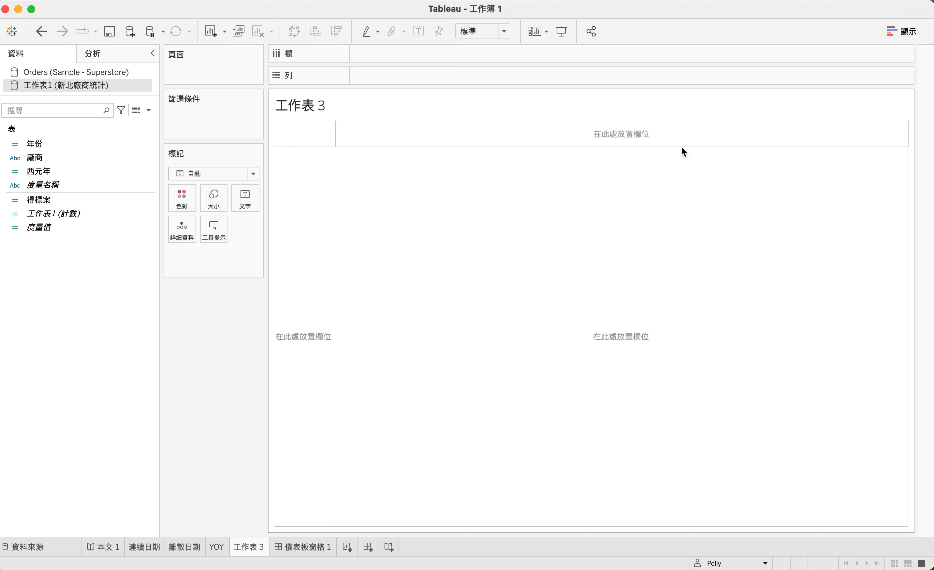
Change the data type of the 年份 and 西元年 fields to date (日期)
click(16, 145)
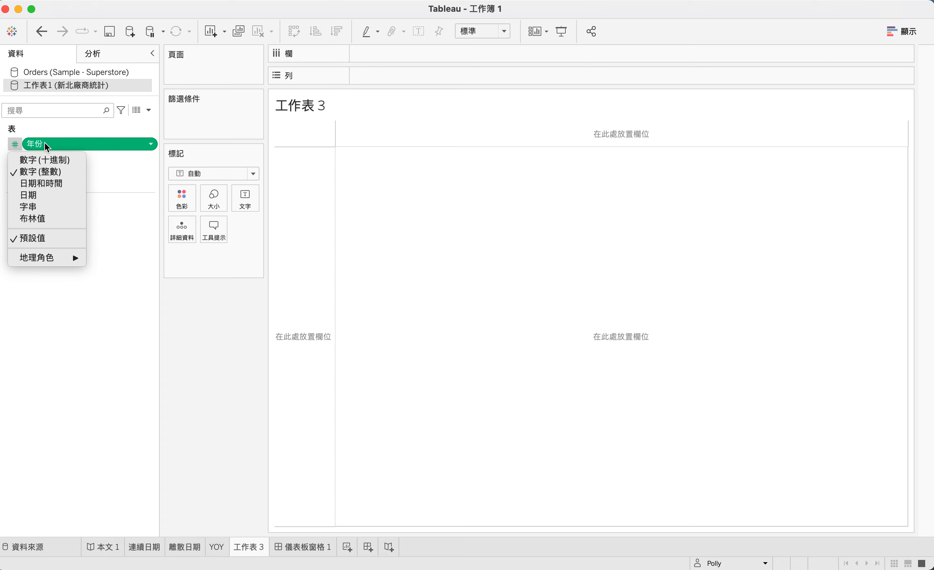
click(28, 195)
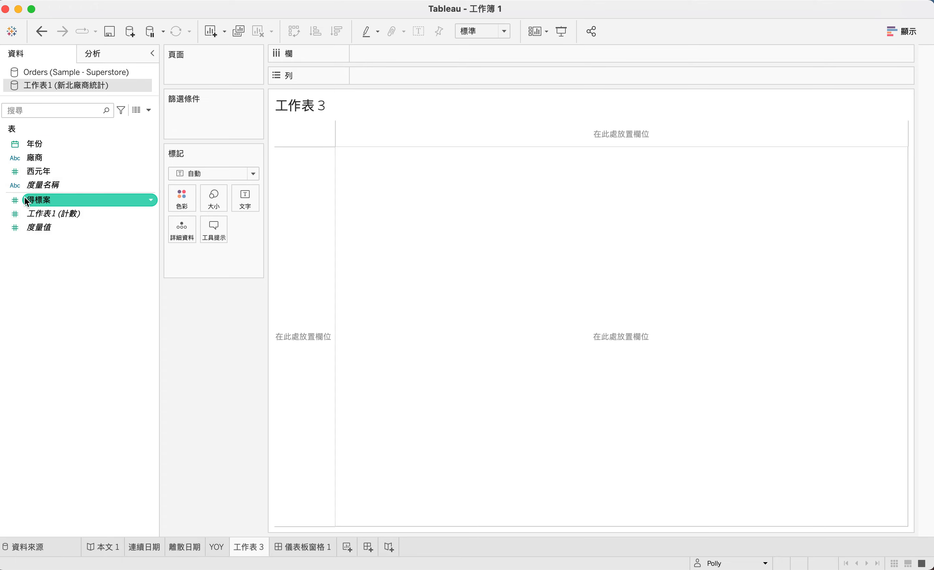
click(16, 172)
click(38, 221)
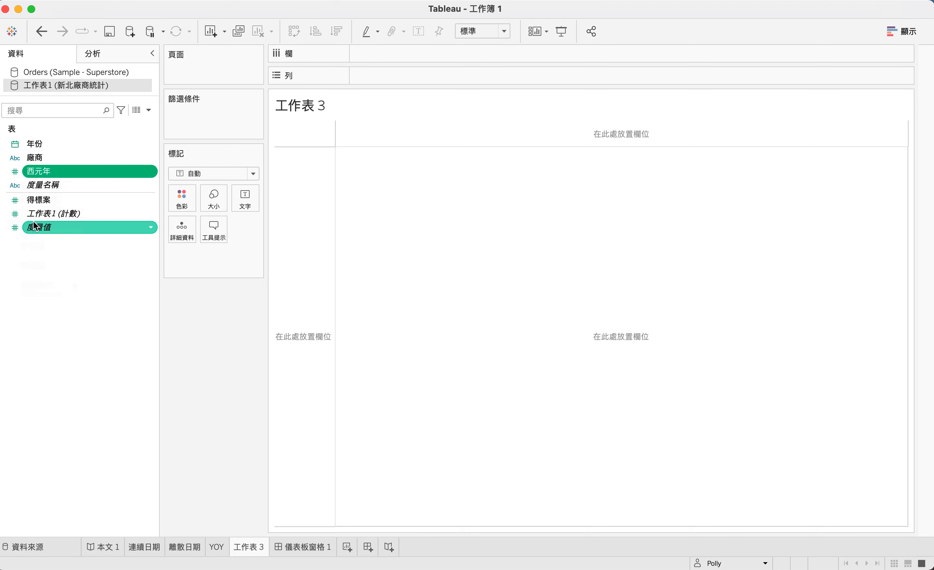
Try 年份 on the columns of 工作表 3, remove it, and place 西元年 there at year level
double_click(39, 146)
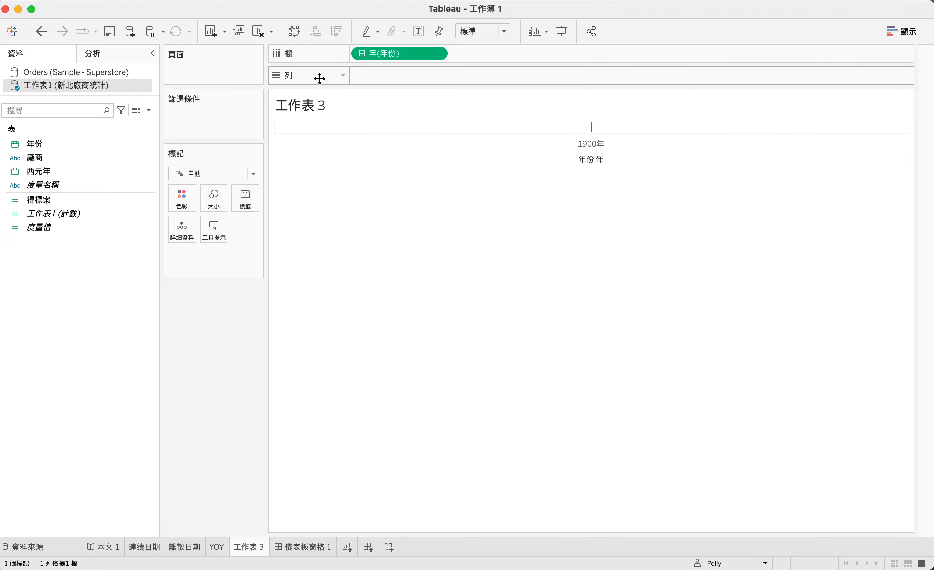
drag(375, 54, 372, 181)
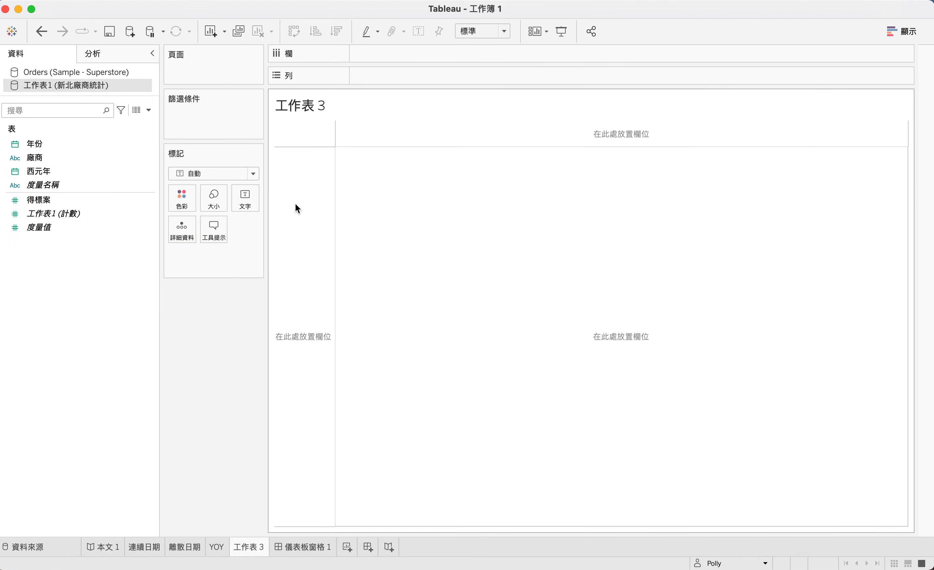
double_click(52, 171)
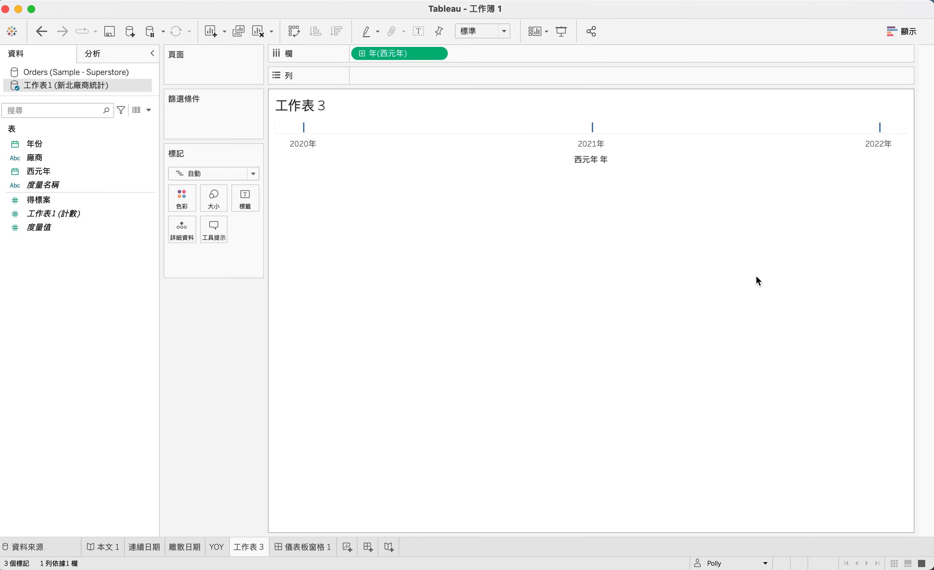
Compare the 連續日期, 離散日期 and 工作表 3 worksheets and return to 連續日期
click(147, 548)
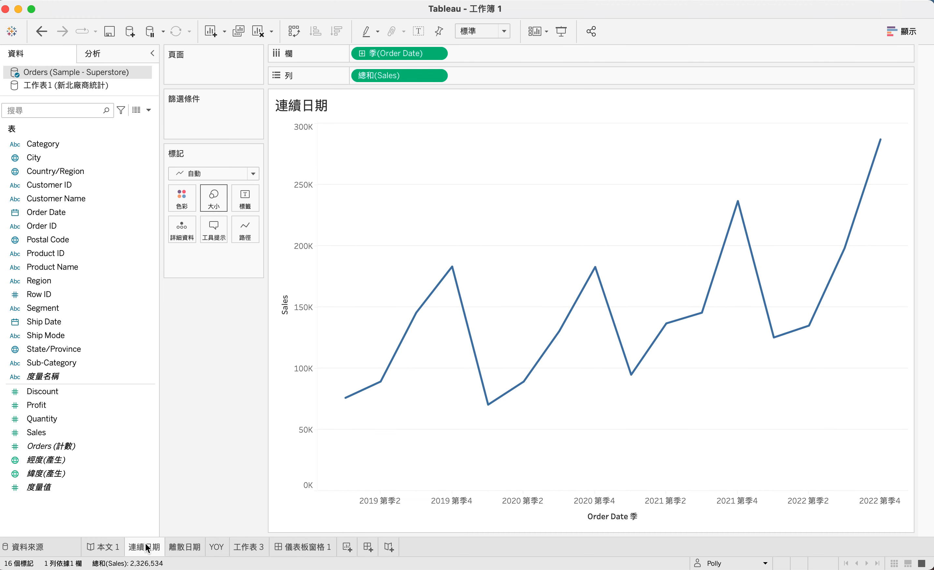
click(178, 551)
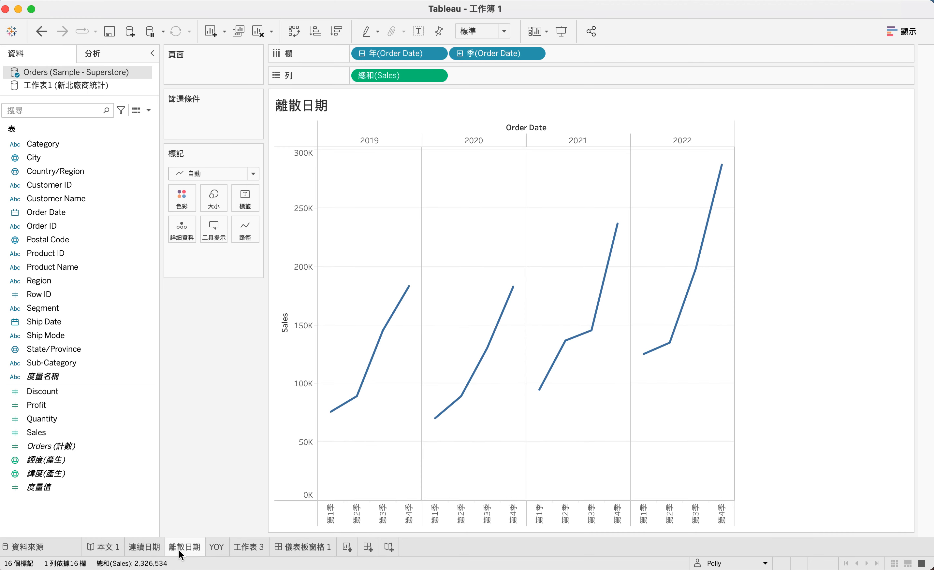
click(249, 549)
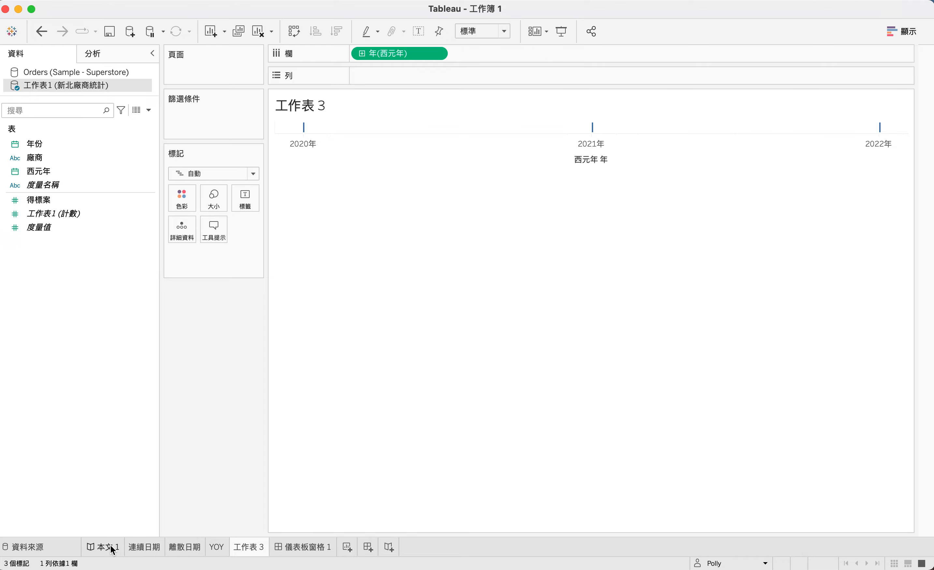
click(149, 548)
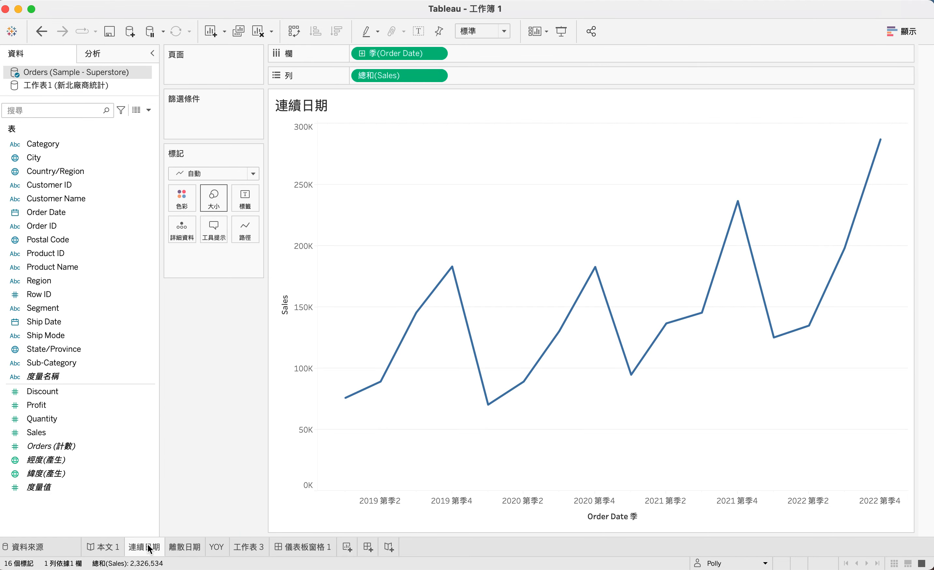